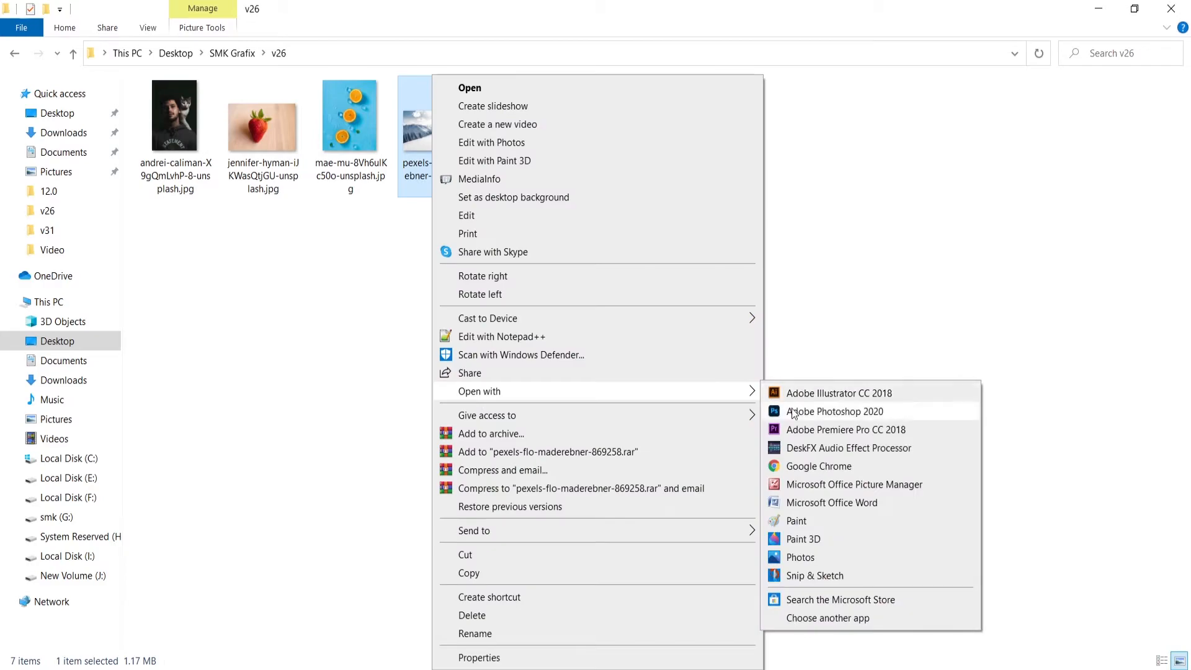
- Open the snowy mountain photo in Adobe Photoshop 2020 and activate the Content-Aware Move Tool
{"action": "left_click", "coordinate": [800, 411]}
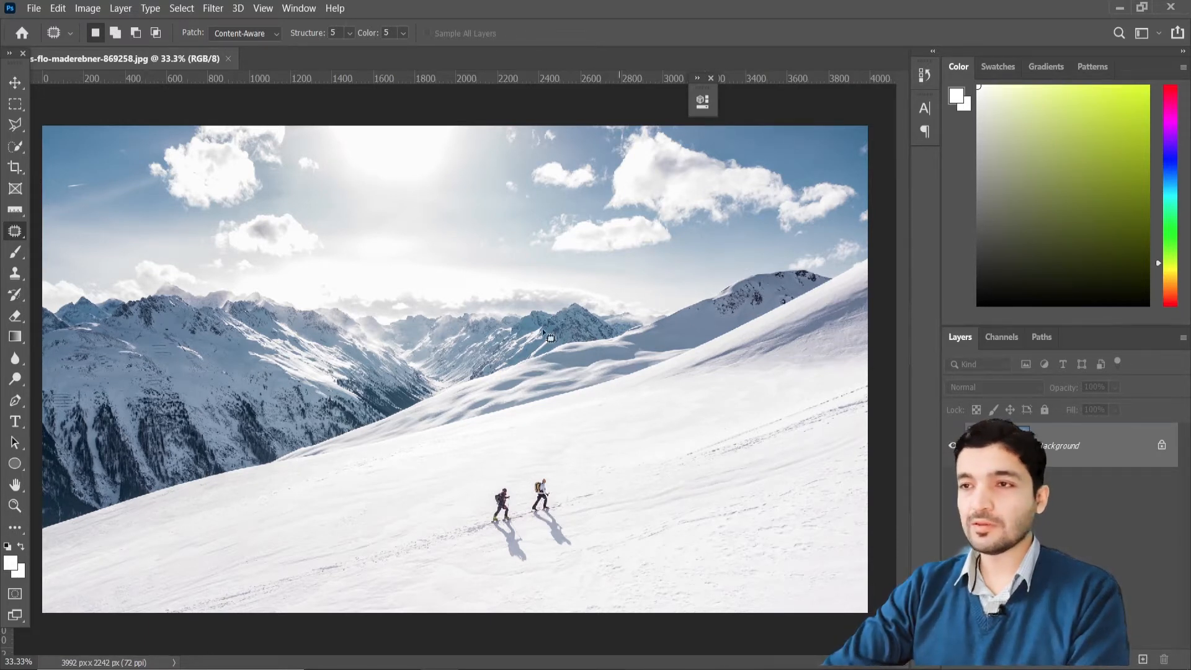
{"action": "right_click", "coordinate": [16, 237]}
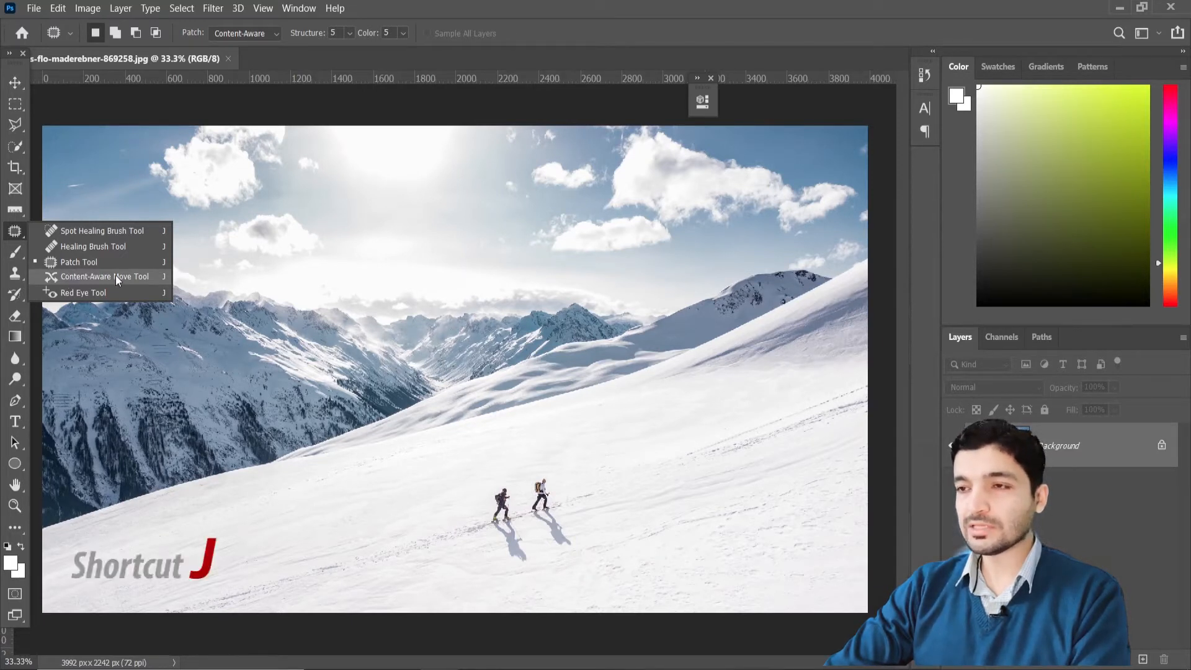
{"action": "left_click", "coordinate": [98, 277]}
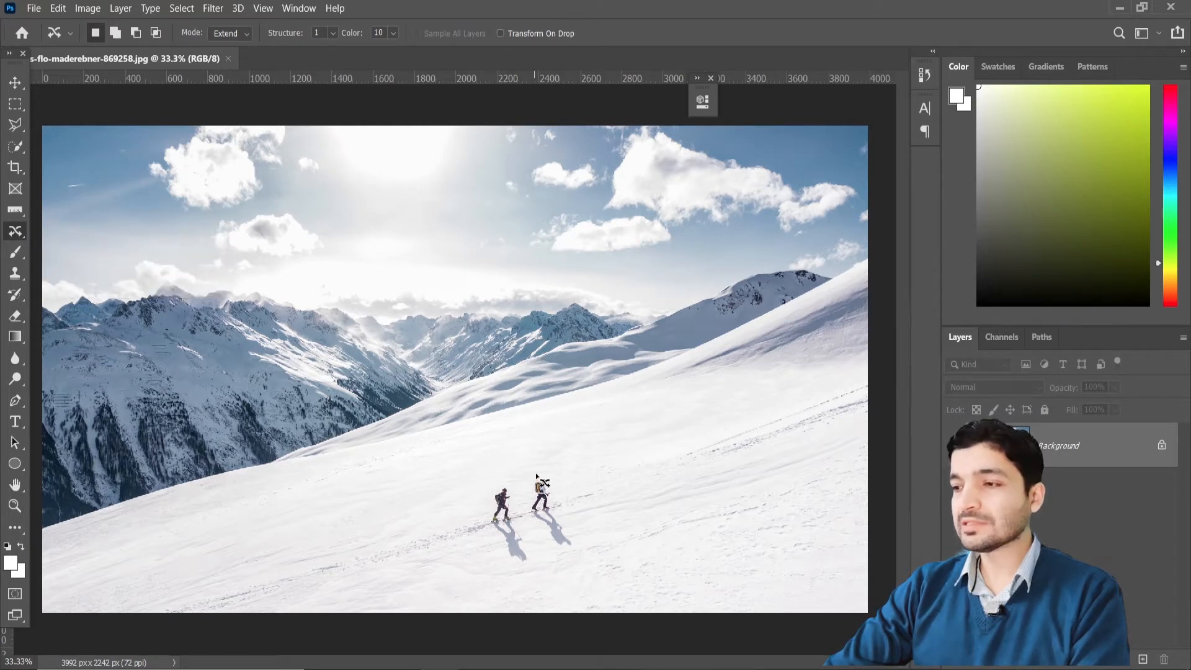
- Outline both hikers with their shadows and part of the trail, and set the tool mode to Move
{"action": "mouse_move", "coordinate": [519, 478]}
{"action": "left_mouse_down"}
{"action": "mouse_move", "coordinate": [597, 490]}
{"action": "mouse_move", "coordinate": [578, 516]}
{"action": "mouse_move", "coordinate": [583, 546]}
{"action": "mouse_move", "coordinate": [516, 566]}
{"action": "mouse_move", "coordinate": [491, 538]}
{"action": "mouse_move", "coordinate": [436, 543]}
{"action": "mouse_move", "coordinate": [441, 521]}
{"action": "mouse_move", "coordinate": [522, 477]}
{"action": "left_mouse_up"}
{"action": "left_click_drag", "start_coordinate": [590, 504], "coordinate": [593, 500]}
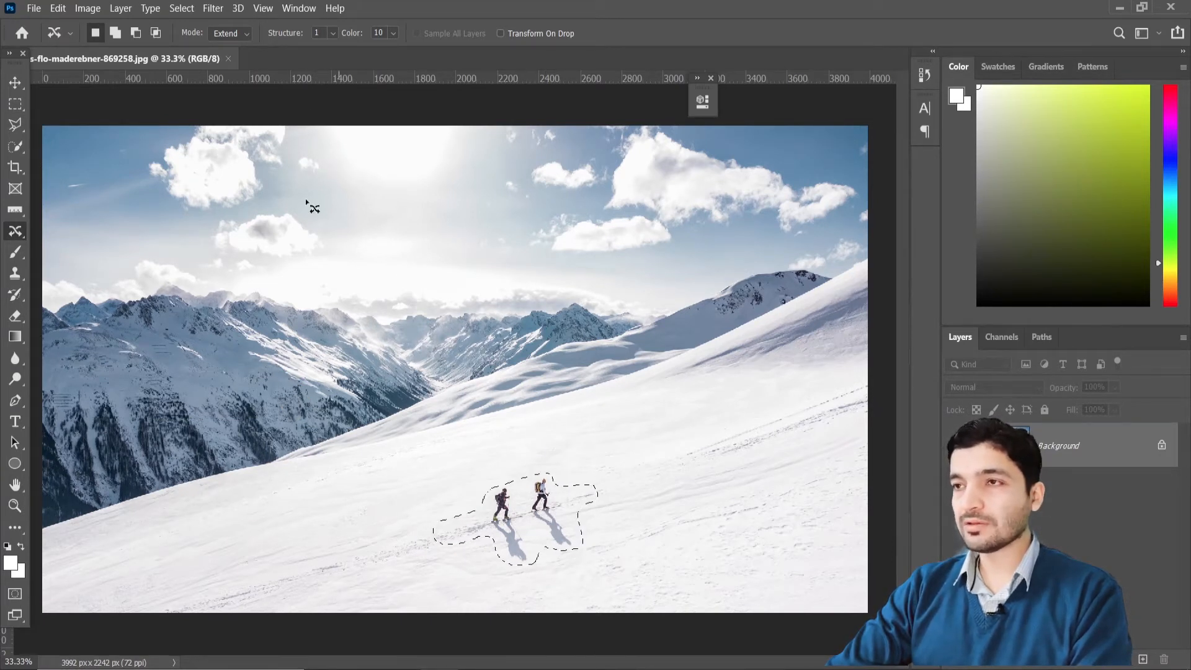
{"action": "left_click", "coordinate": [234, 32]}
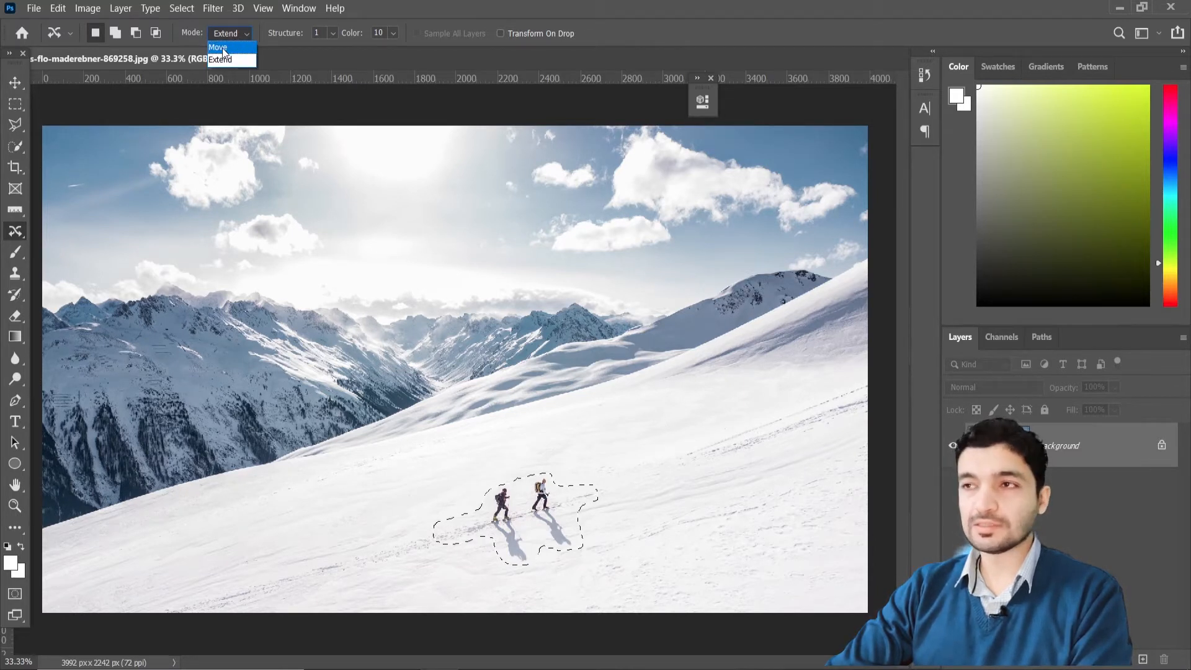
{"action": "left_click", "coordinate": [222, 47]}
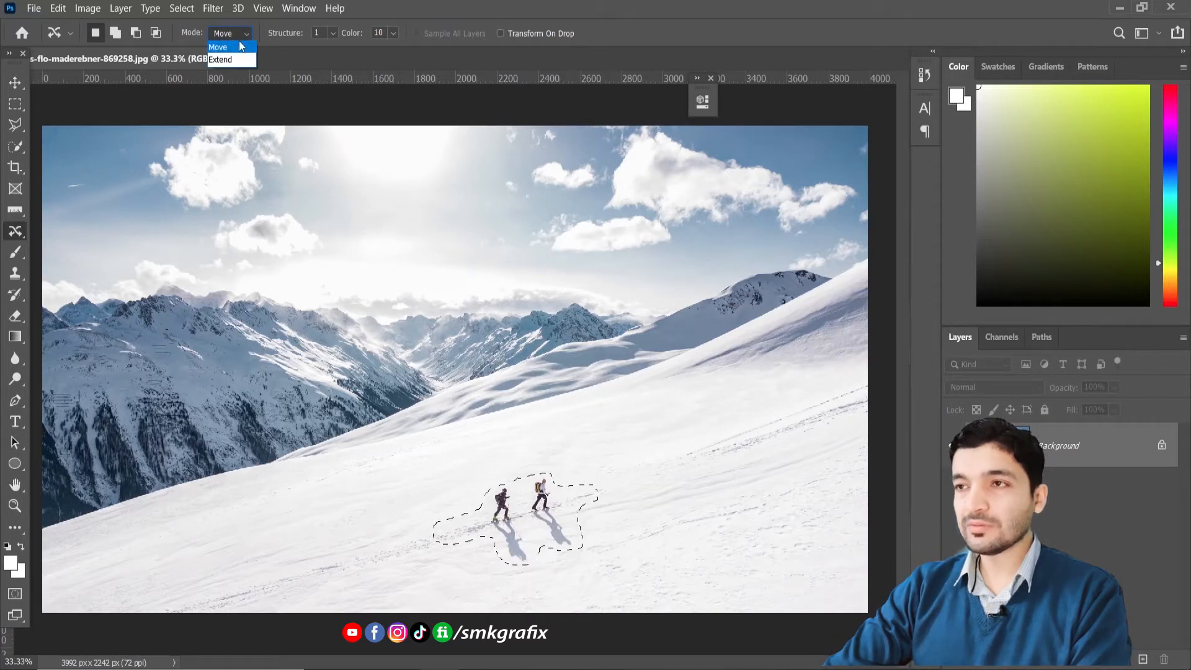
- Try moving the selected hikers farther up the slope with Structure set to 7, and undo the move
{"action": "left_click", "coordinate": [333, 33]}
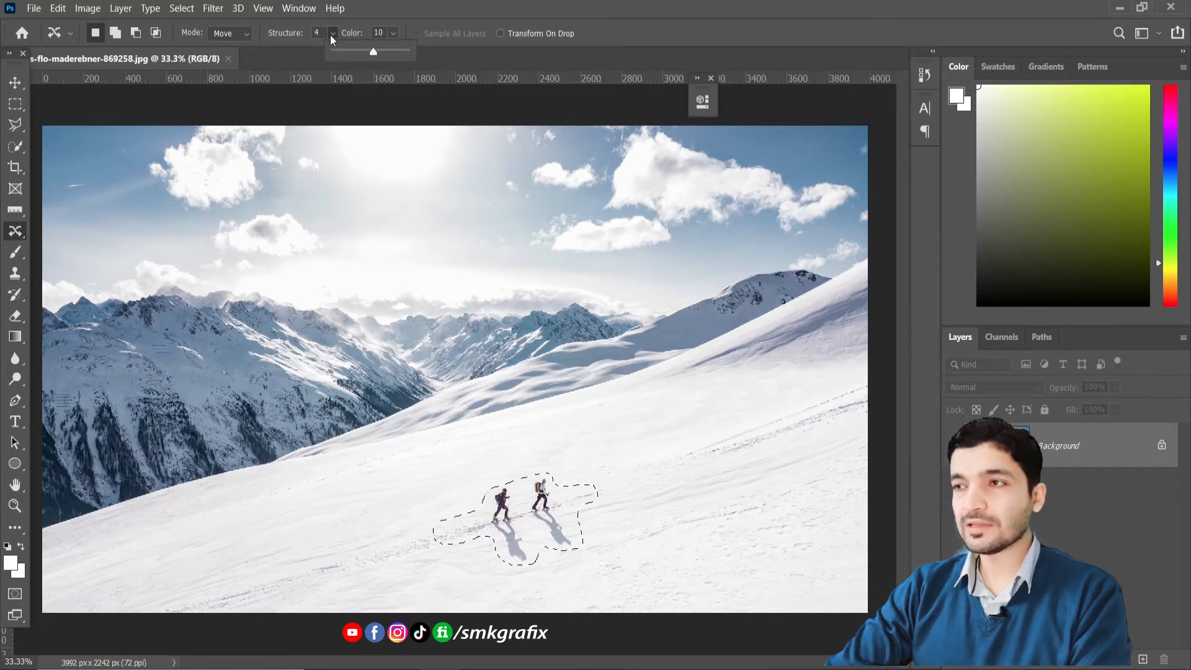
{"action": "left_click", "coordinate": [331, 66]}
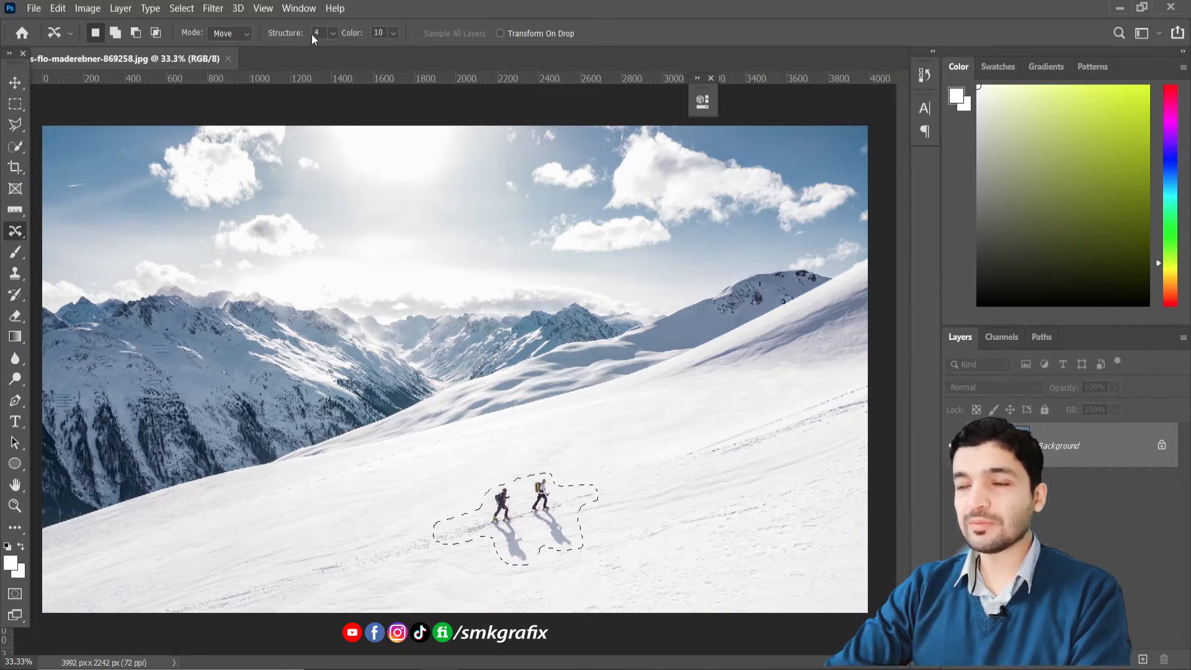
{"action": "left_click", "coordinate": [329, 33]}
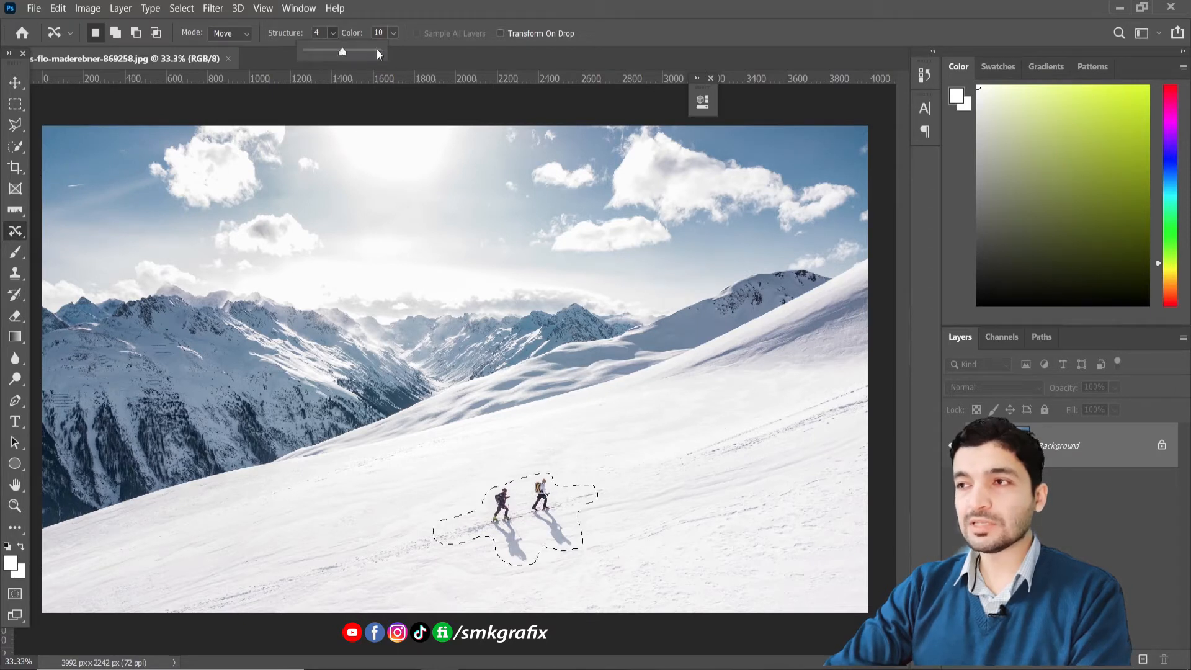
{"action": "left_click_drag", "start_coordinate": [350, 51], "coordinate": [377, 52]}
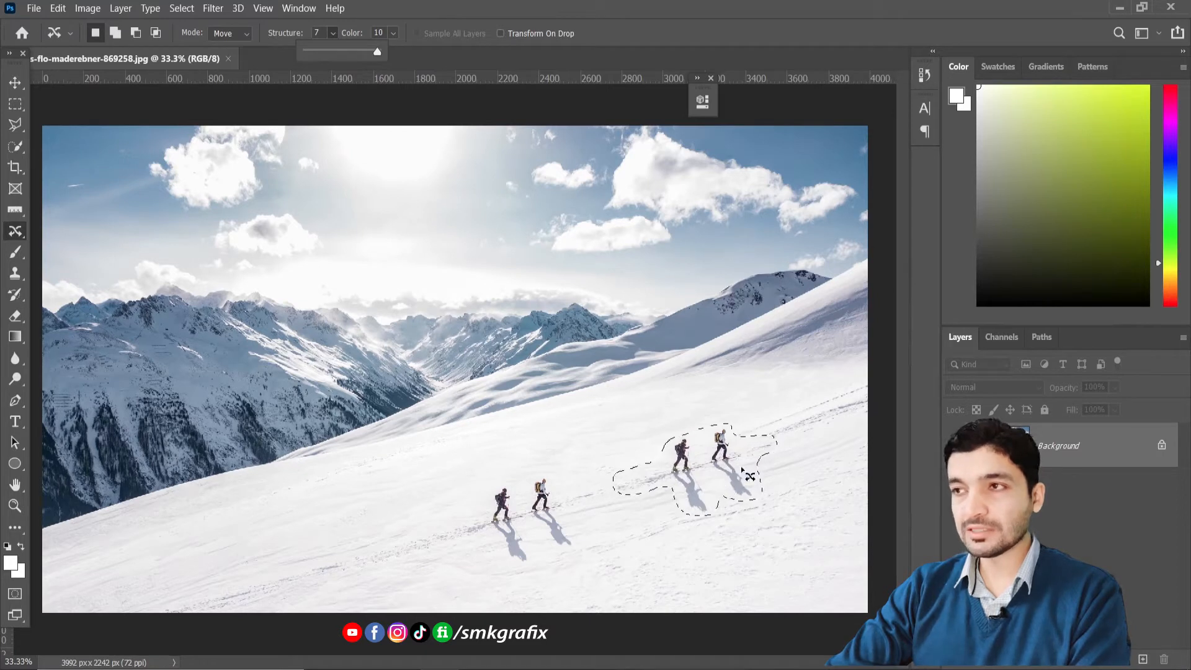
{"action": "key", "text": "ctrl+z"}
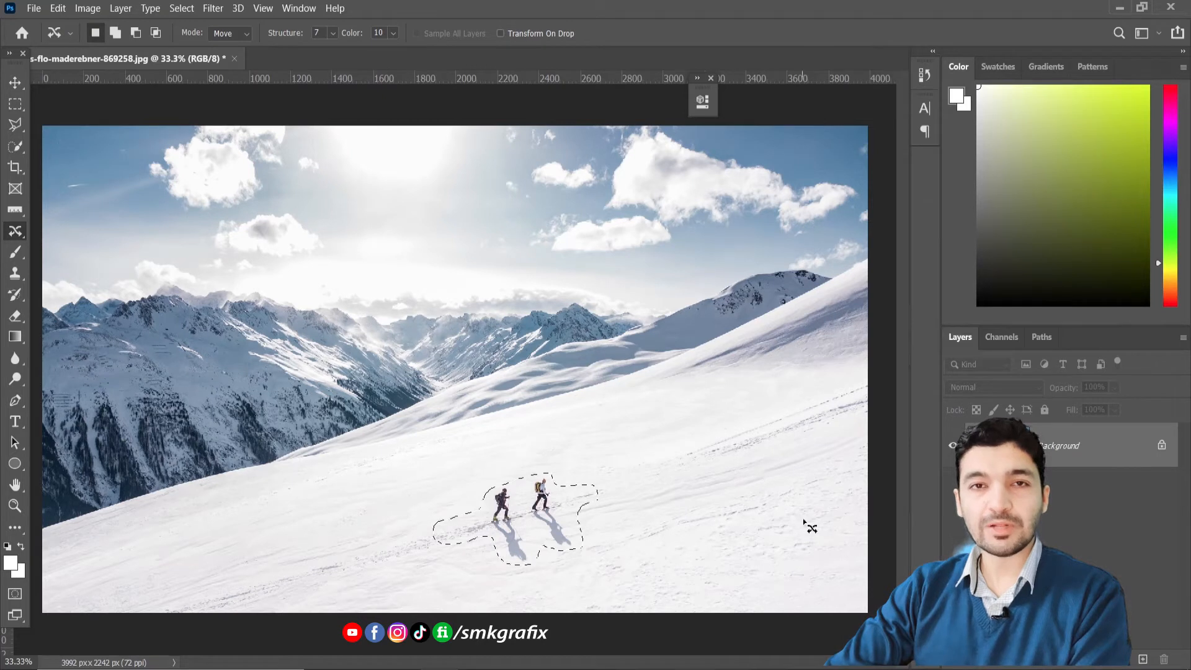
- Set the Content-Aware Move Tool's Structure to 4 and Color to 6
{"action": "left_click", "coordinate": [334, 32]}
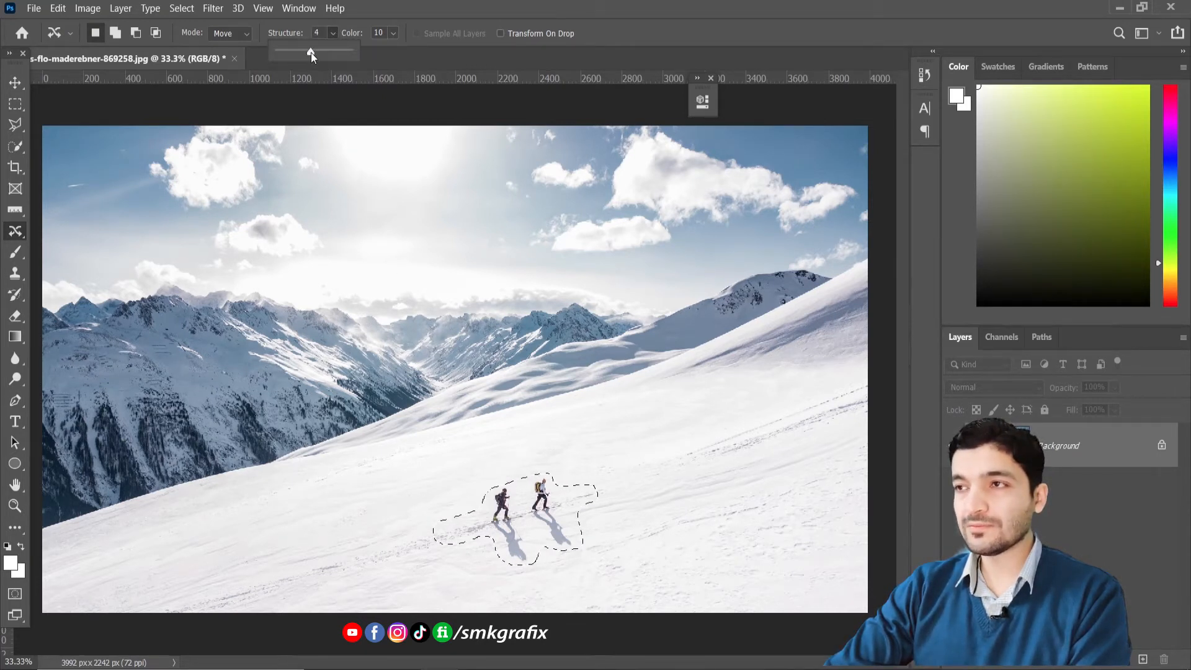
{"action": "left_click", "coordinate": [402, 2]}
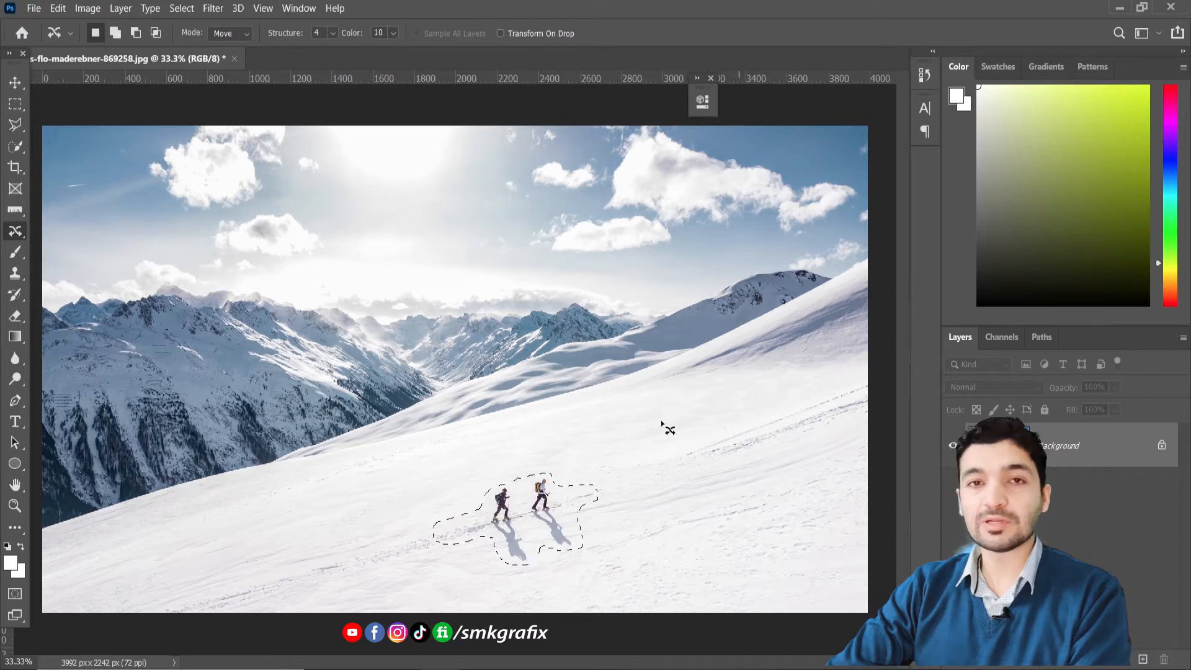
{"action": "left_click", "coordinate": [393, 33]}
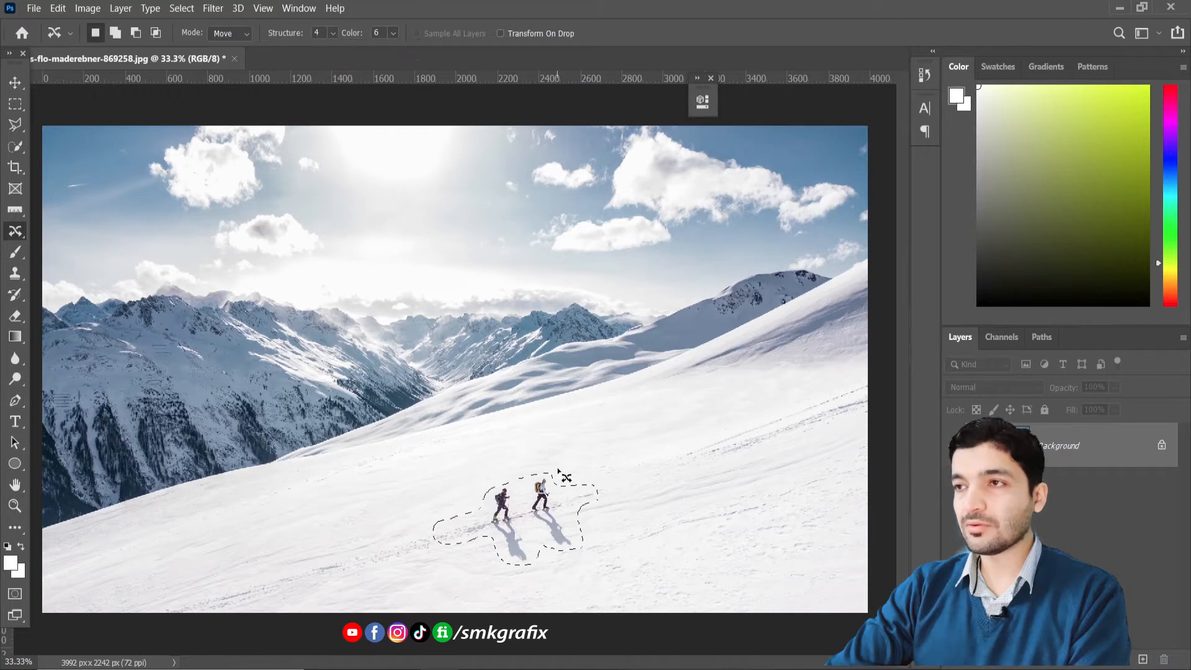
- Try moving the selected hikers to the right along the slope, undo the move, and clear the selection
{"action": "mouse_move", "coordinate": [560, 510]}
{"action": "left_mouse_down"}
{"action": "mouse_move", "coordinate": [675, 507]}
{"action": "mouse_move", "coordinate": [724, 489]}
{"action": "left_mouse_up"}
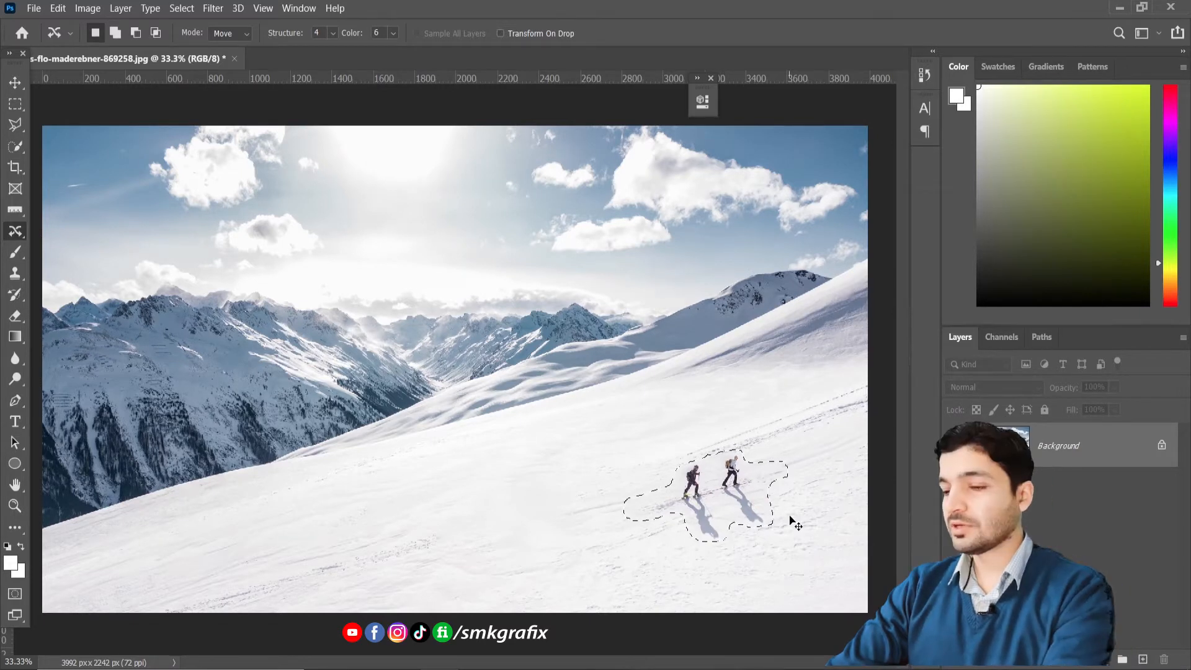
{"action": "key", "text": "ctrl+d"}
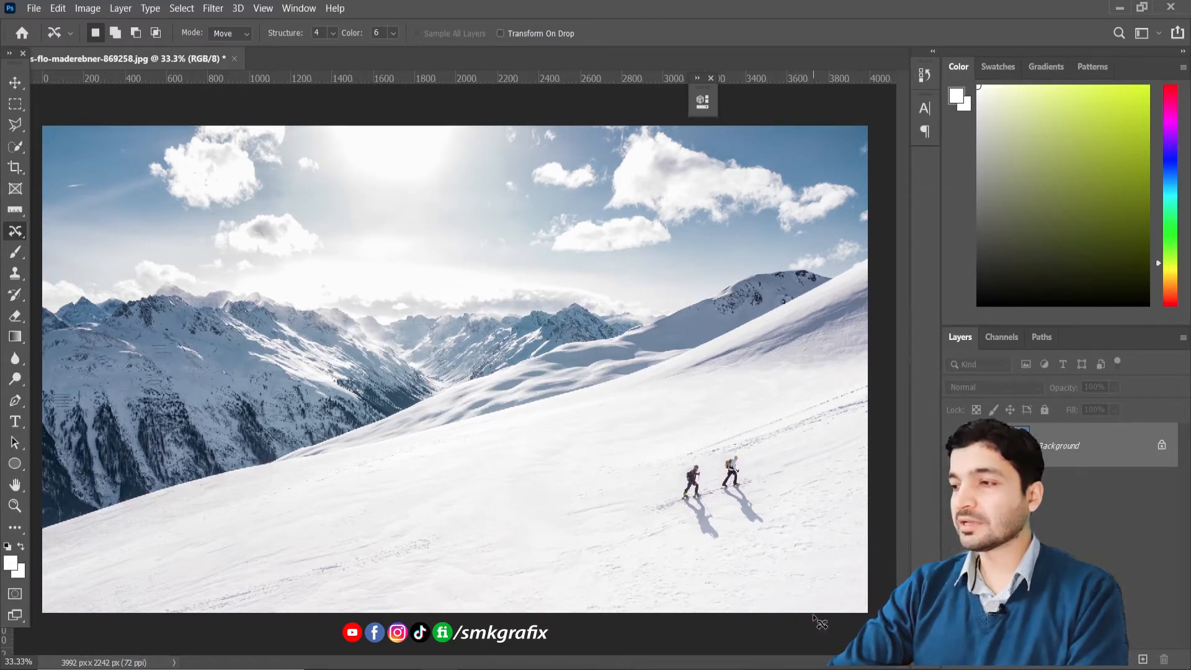
{"action": "key", "text": "ctrl+z"}
{"action": "key", "text": "ctrl+z"}
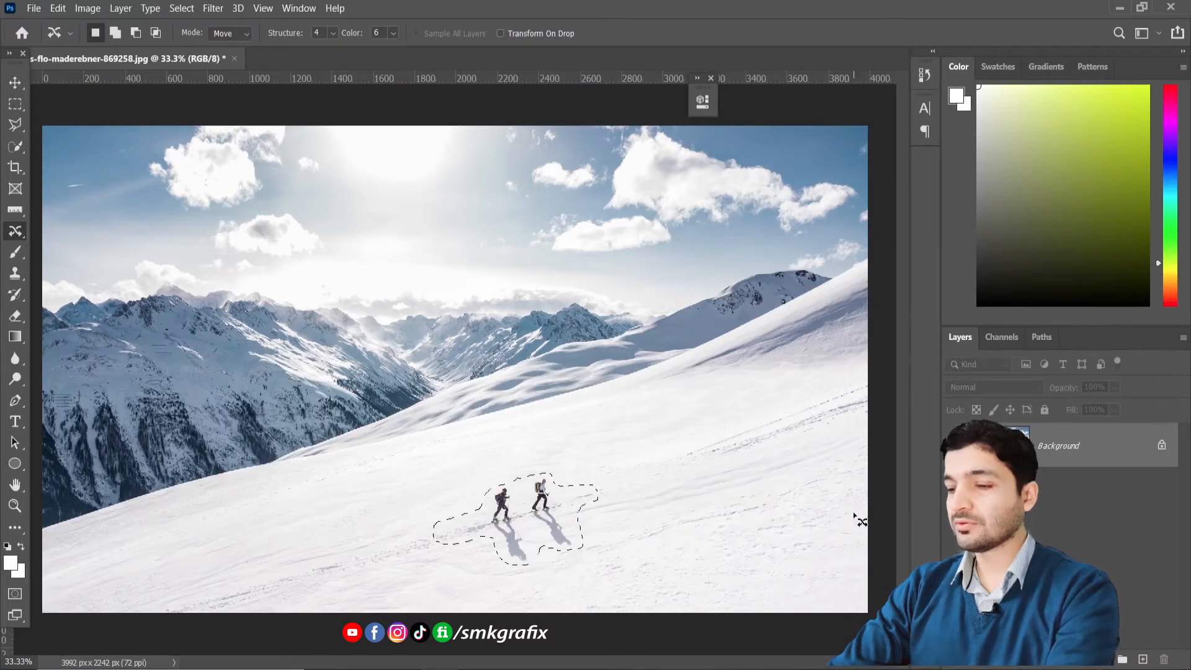
{"action": "key", "text": "ctrl+d"}
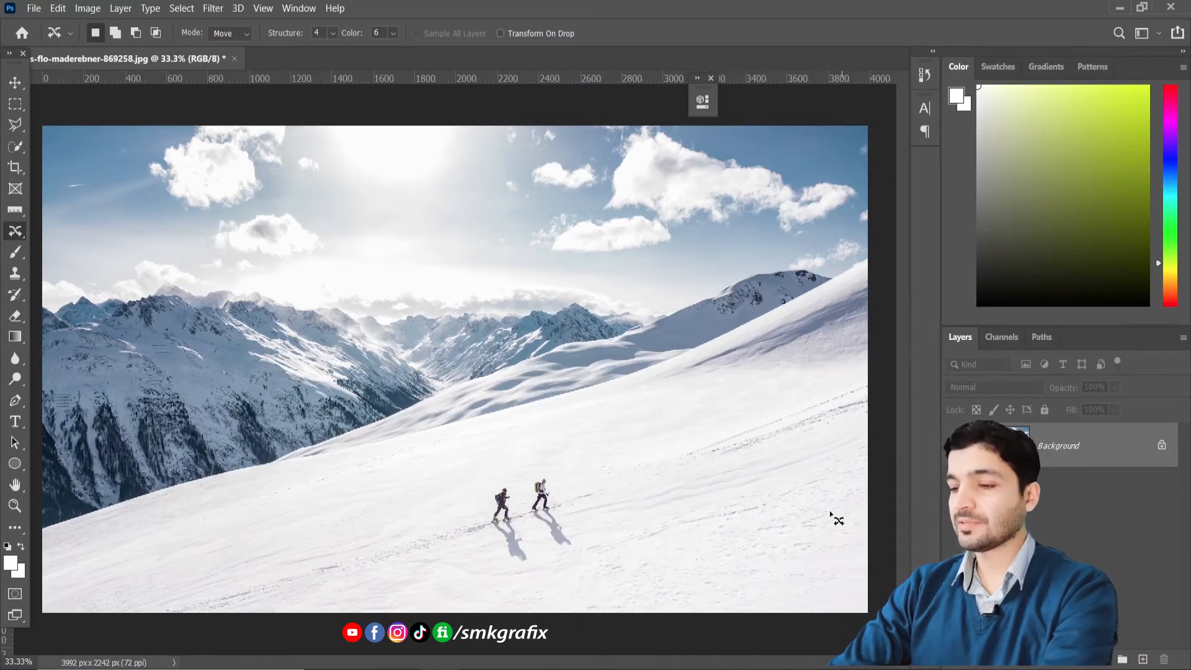
- Outline both hikers loosely with their shadows and duplicate them farther up the slope in Extend mode, and deselect
{"action": "mouse_move", "coordinate": [514, 480]}
{"action": "left_mouse_down"}
{"action": "mouse_move", "coordinate": [597, 474]}
{"action": "mouse_move", "coordinate": [615, 491]}
{"action": "mouse_move", "coordinate": [604, 533]}
{"action": "mouse_move", "coordinate": [529, 571]}
{"action": "mouse_move", "coordinate": [435, 555]}
{"action": "left_mouse_up"}
{"action": "left_click_drag", "start_coordinate": [437, 507], "coordinate": [497, 485]}
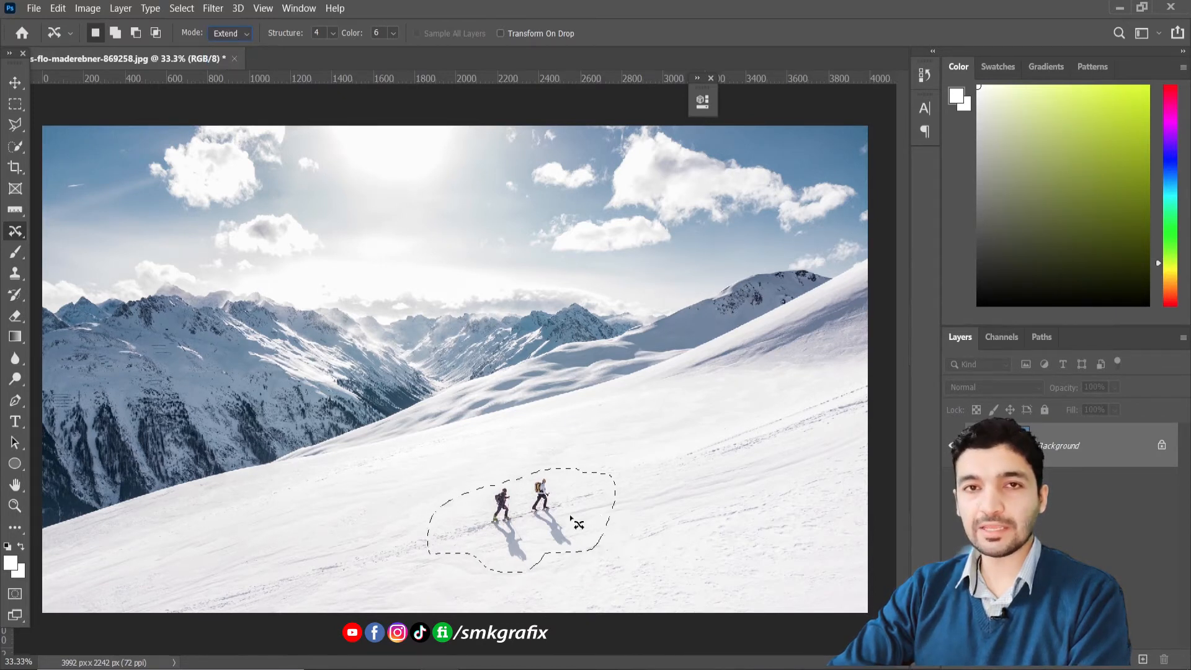
{"action": "left_click_drag", "start_coordinate": [510, 504], "coordinate": [697, 486]}
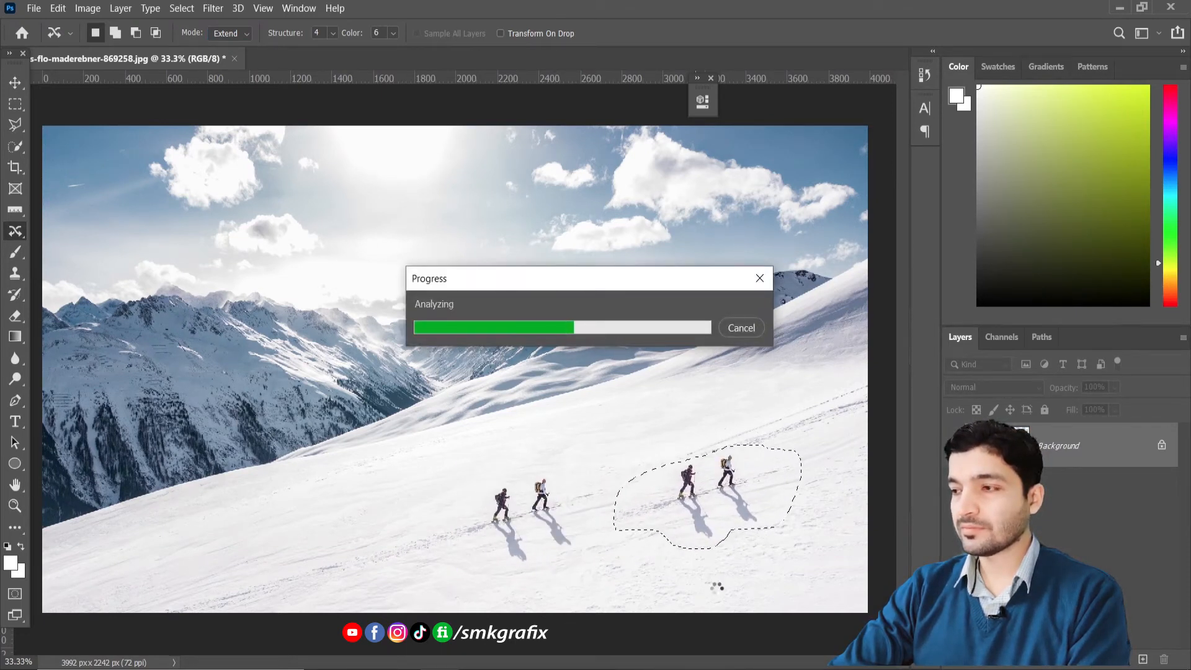
{"action": "key", "text": "ctrl+d"}
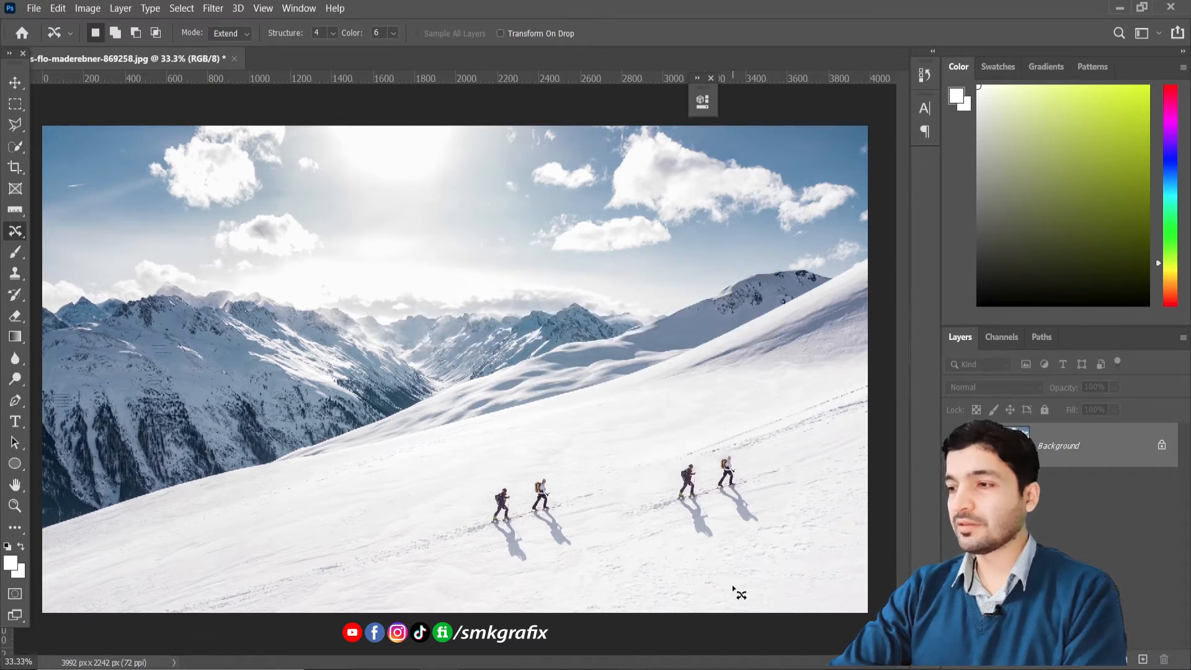
- Set Color to 2, undo the last hiker duplicate, and duplicate the outlined hikers to the right again
{"action": "left_click", "coordinate": [394, 33]}
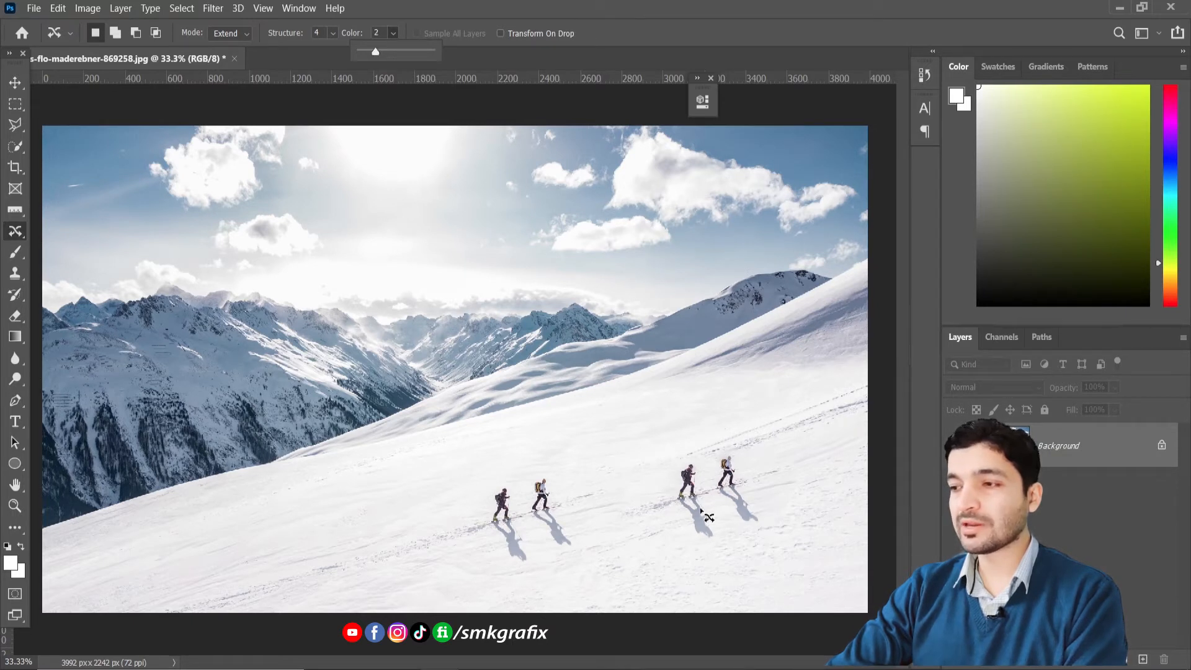
{"action": "left_click_drag", "start_coordinate": [705, 514], "coordinate": [713, 525]}
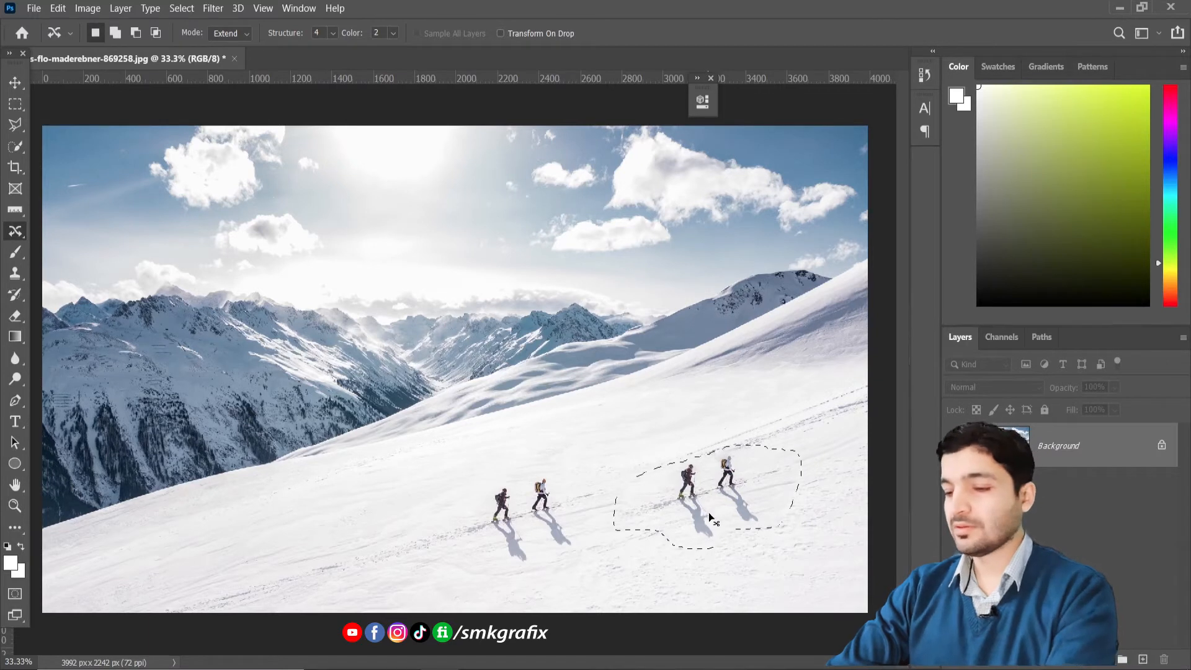
{"action": "key", "text": "ctrl+z"}
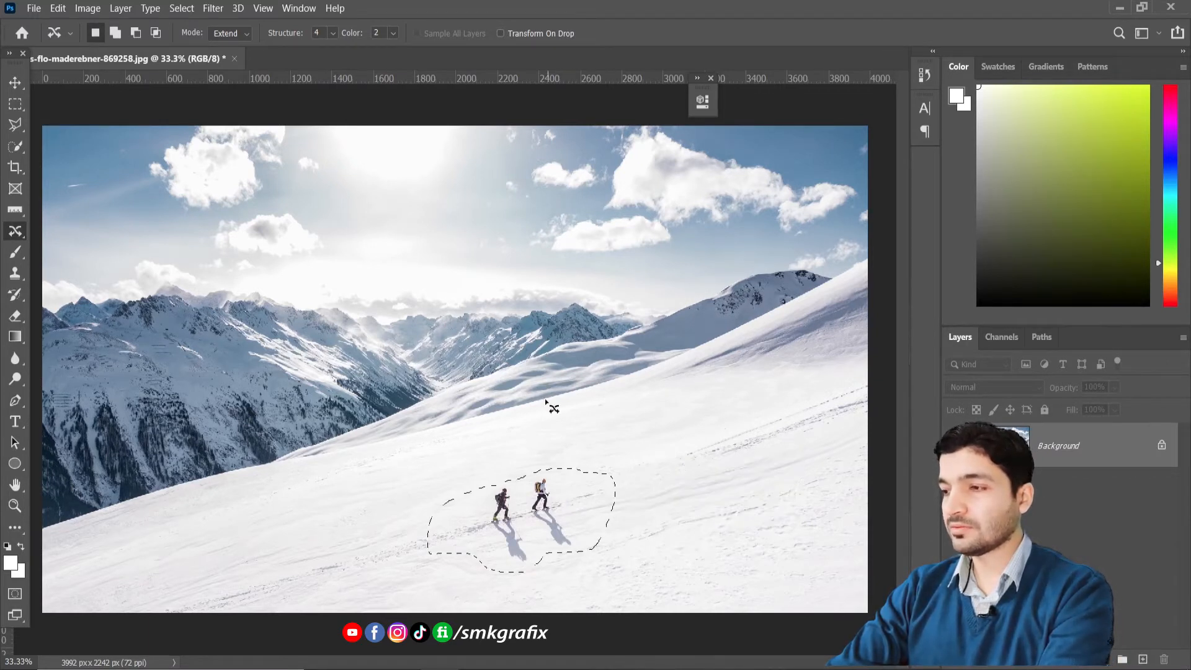
{"action": "mouse_move", "coordinate": [534, 496]}
{"action": "left_mouse_down"}
{"action": "mouse_move", "coordinate": [738, 493]}
{"action": "mouse_move", "coordinate": [729, 486]}
{"action": "mouse_move", "coordinate": [742, 515]}
{"action": "left_mouse_up"}
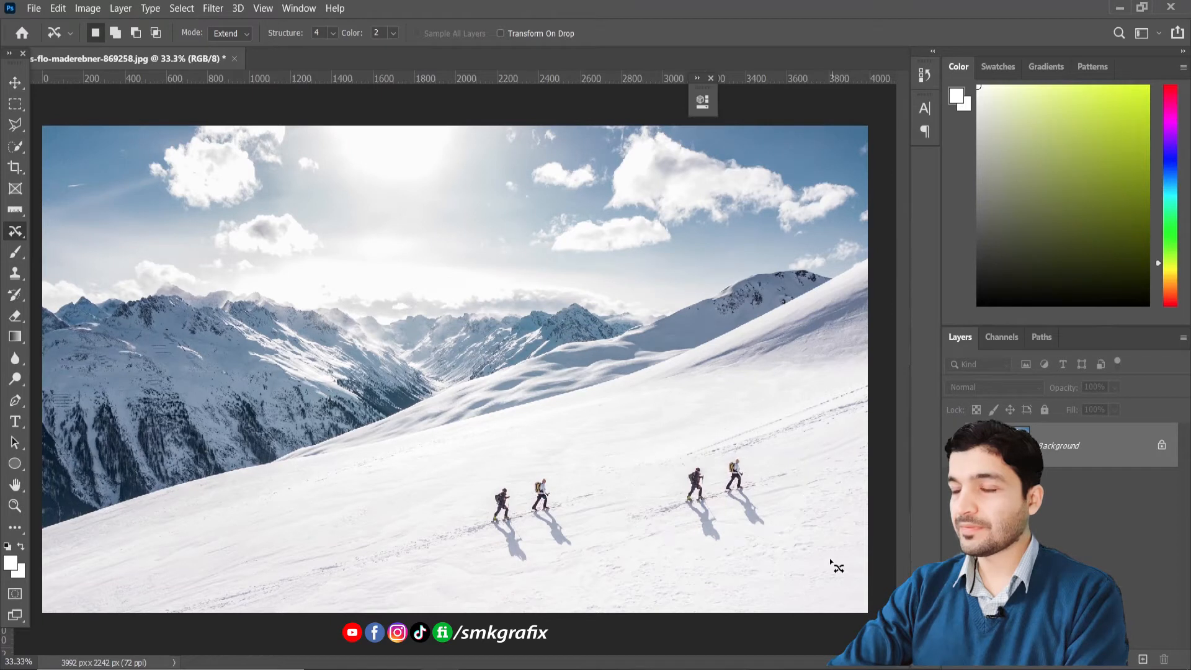
- Switch to File Explorer and open the strawberry photo from the v26 folder in Adobe Photoshop 2020
{"action": "left_click", "coordinate": [1120, 10]}
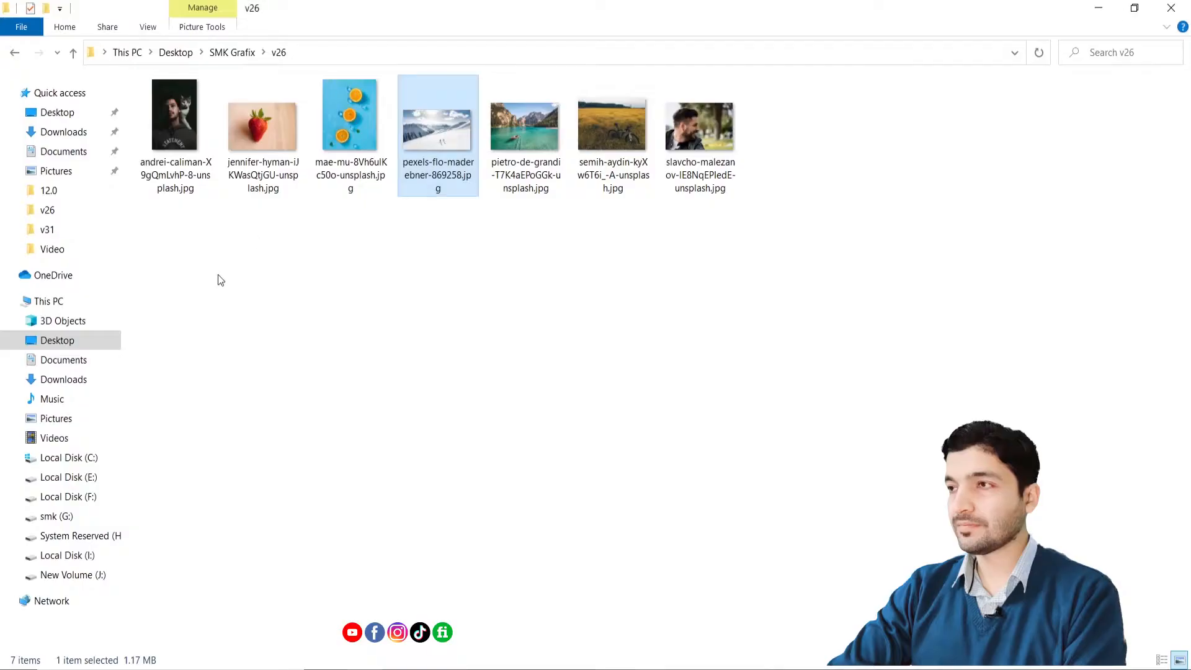
{"action": "left_click", "coordinate": [267, 148]}
{"action": "right_click", "coordinate": [269, 149]}
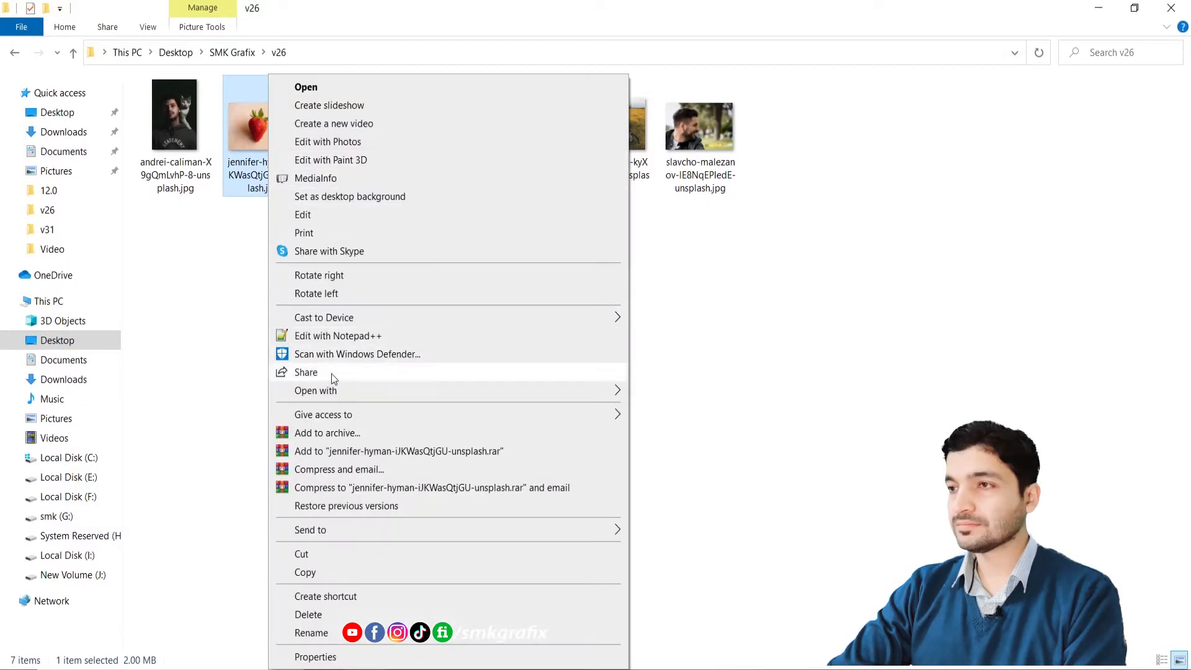
{"action": "mouse_move", "coordinate": [325, 389]}
{"action": "left_click", "coordinate": [687, 412]}
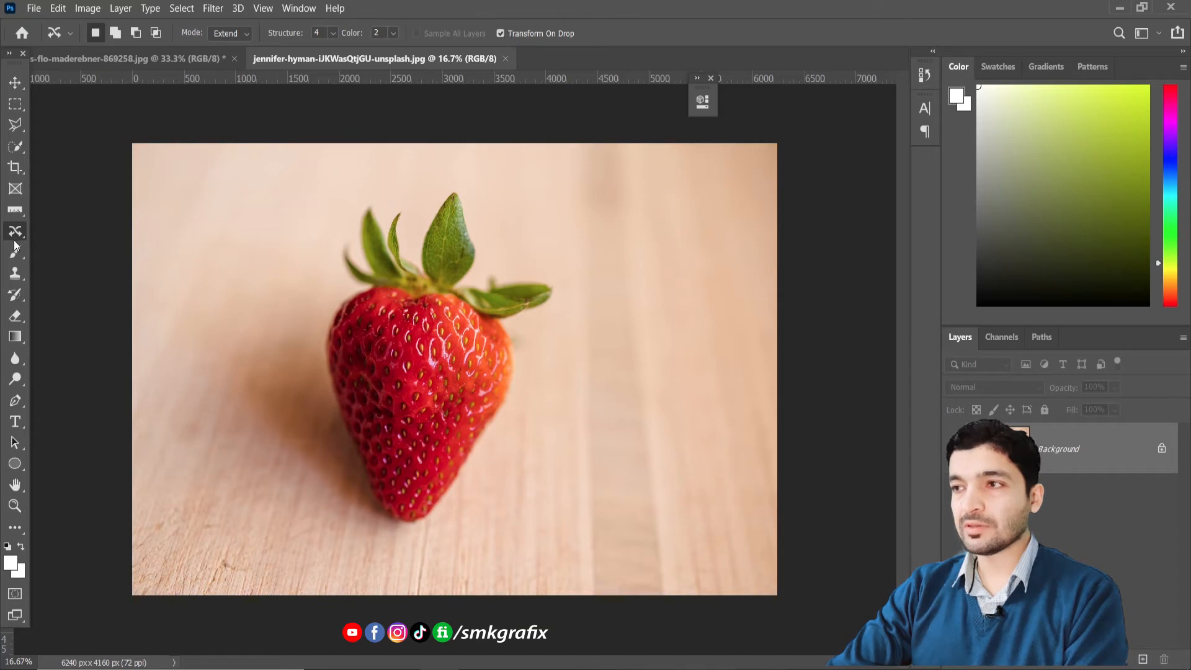
- Outline the whole strawberry, including its leaves and the shadow beside it, with the Content-Aware Move Tool
{"action": "mouse_move", "coordinate": [311, 229]}
{"action": "left_mouse_down"}
{"action": "mouse_move", "coordinate": [337, 191]}
{"action": "mouse_move", "coordinate": [371, 181]}
{"action": "left_mouse_up"}
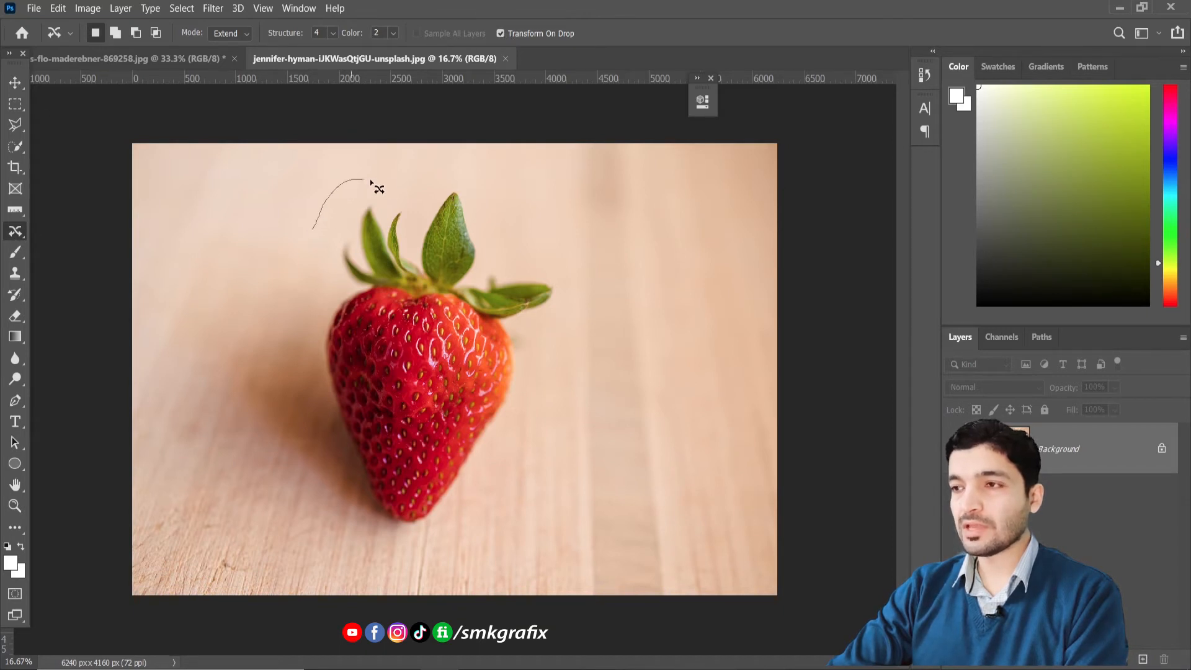
{"action": "mouse_move", "coordinate": [500, 227]}
{"action": "left_mouse_down"}
{"action": "mouse_move", "coordinate": [530, 241]}
{"action": "mouse_move", "coordinate": [574, 304]}
{"action": "left_mouse_up"}
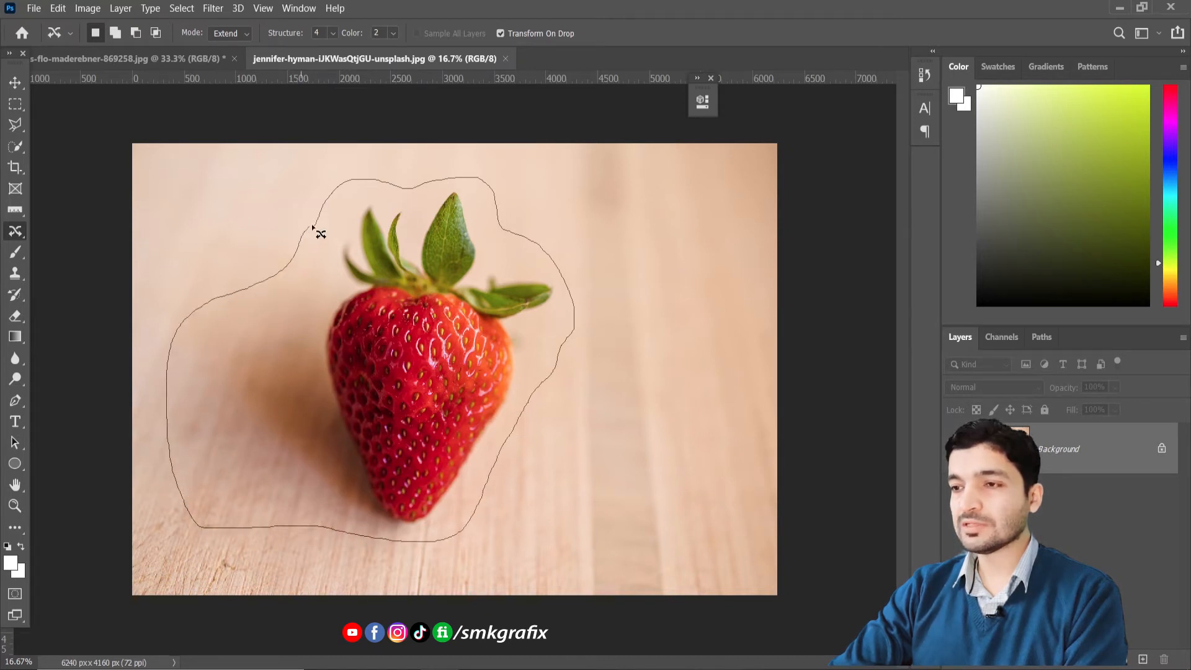
{"action": "left_click_drag", "start_coordinate": [319, 233], "coordinate": [313, 229]}
- Try placing a much smaller copy of the selected strawberry on the empty wood to its right, and undo the copy
{"action": "mouse_move", "coordinate": [437, 356]}
{"action": "left_mouse_down"}
{"action": "mouse_move", "coordinate": [631, 356]}
{"action": "mouse_move", "coordinate": [633, 367]}
{"action": "left_mouse_up"}
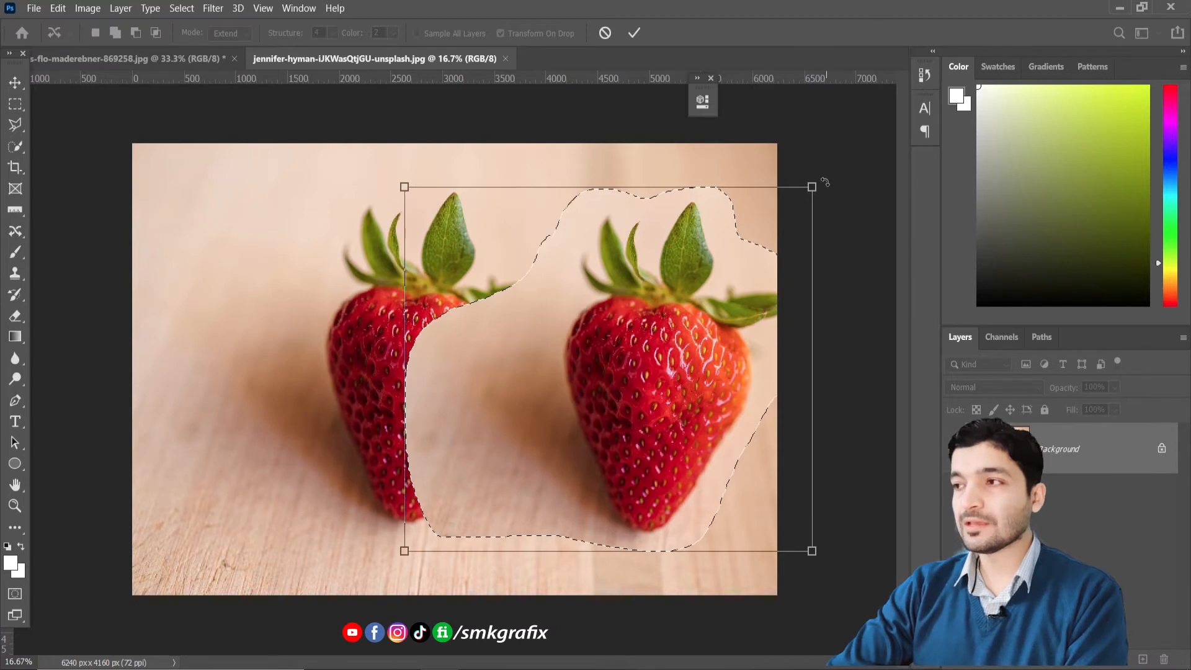
{"action": "left_click_drag", "start_coordinate": [402, 186], "coordinate": [745, 457]}
{"action": "left_click_drag", "start_coordinate": [777, 504], "coordinate": [716, 356]}
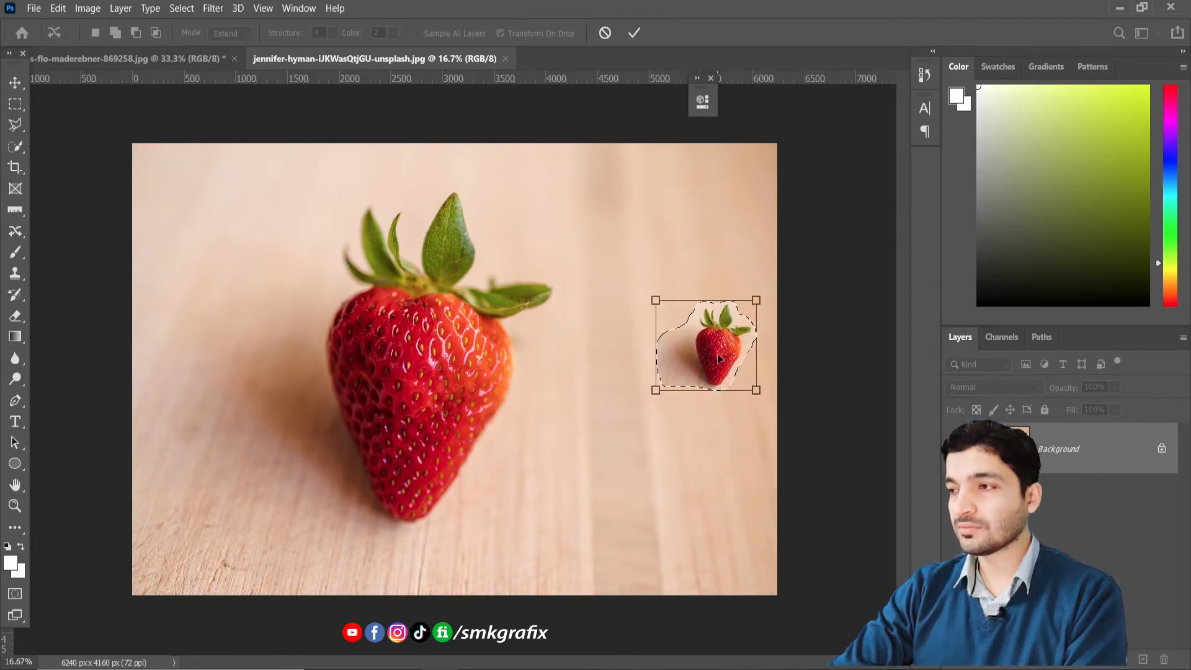
{"action": "left_click", "coordinate": [632, 34]}
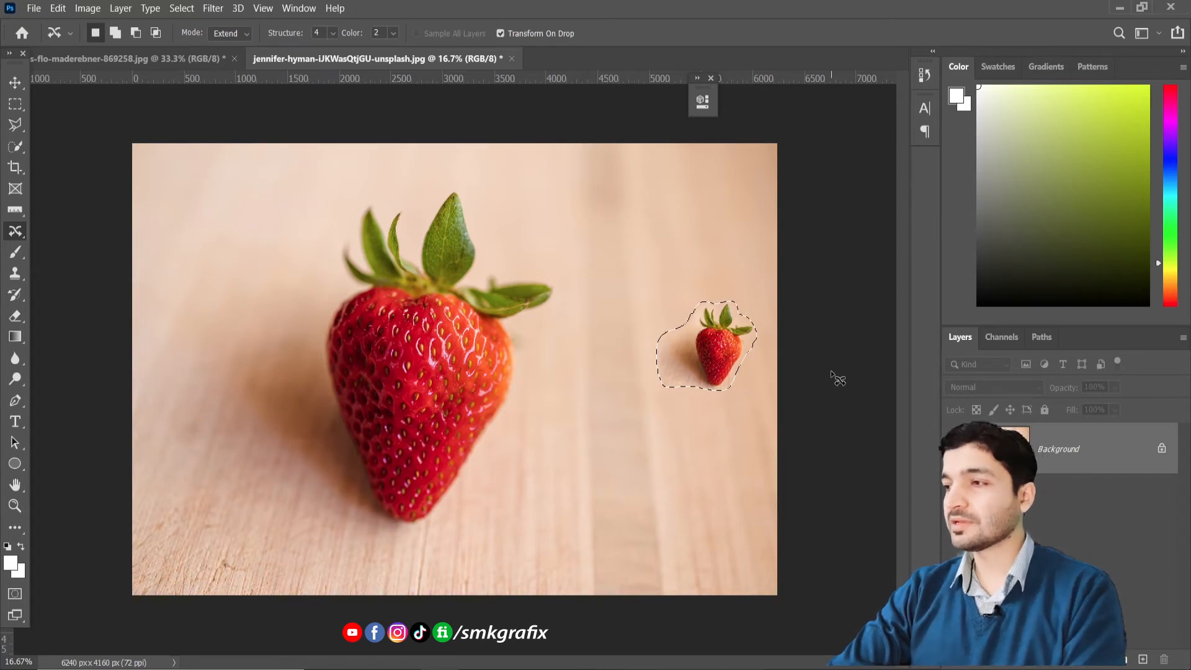
{"action": "key", "text": "ctrl+d"}
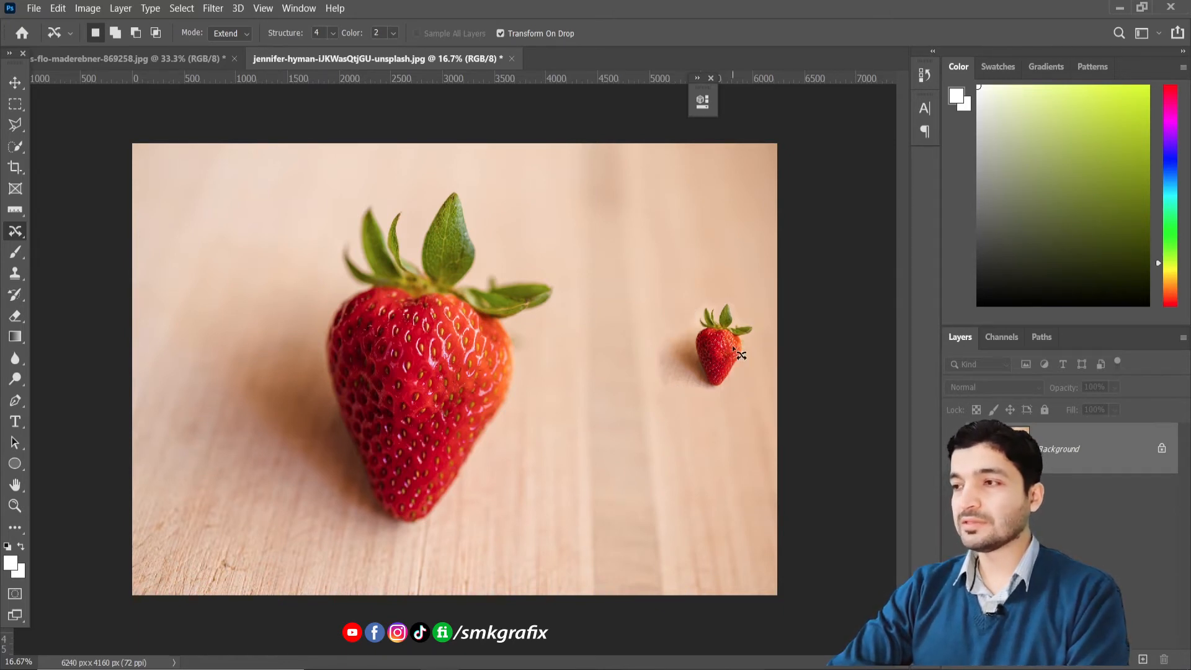
{"action": "key", "text": "ctrl+z"}
{"action": "key", "text": "ctrl+z"}
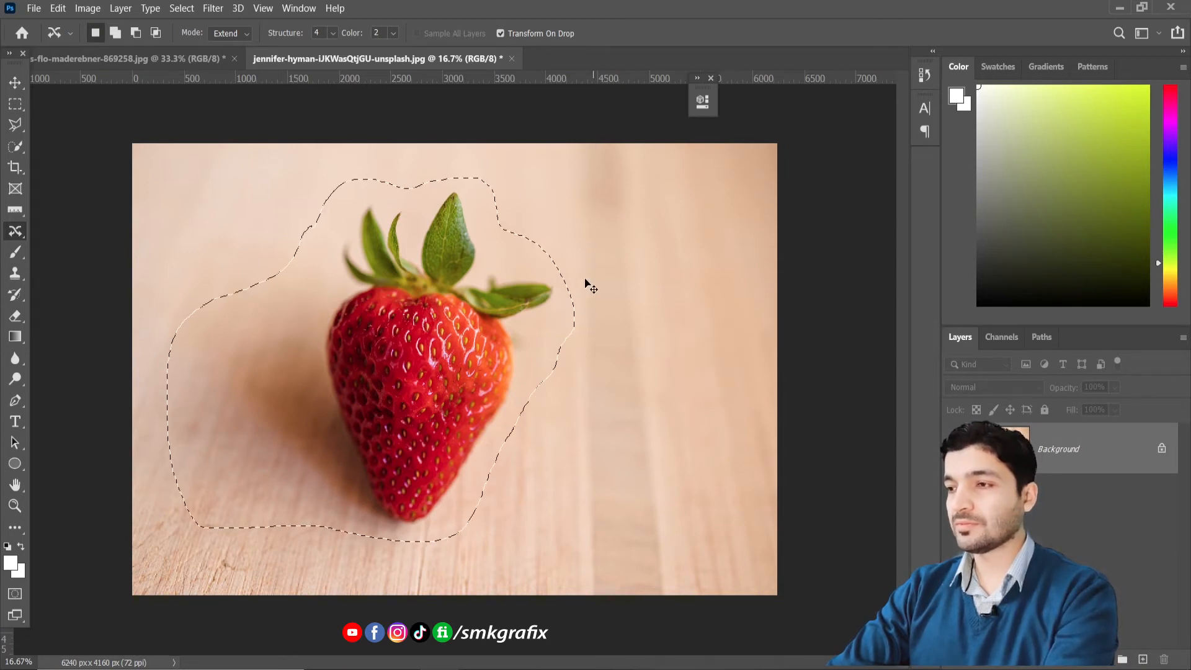
- Try placing a much smaller copy of the selected strawberry, tilted counterclockwise, on the empty wood to its right, and deselect it
{"action": "left_click_drag", "start_coordinate": [586, 284], "coordinate": [874, 279]}
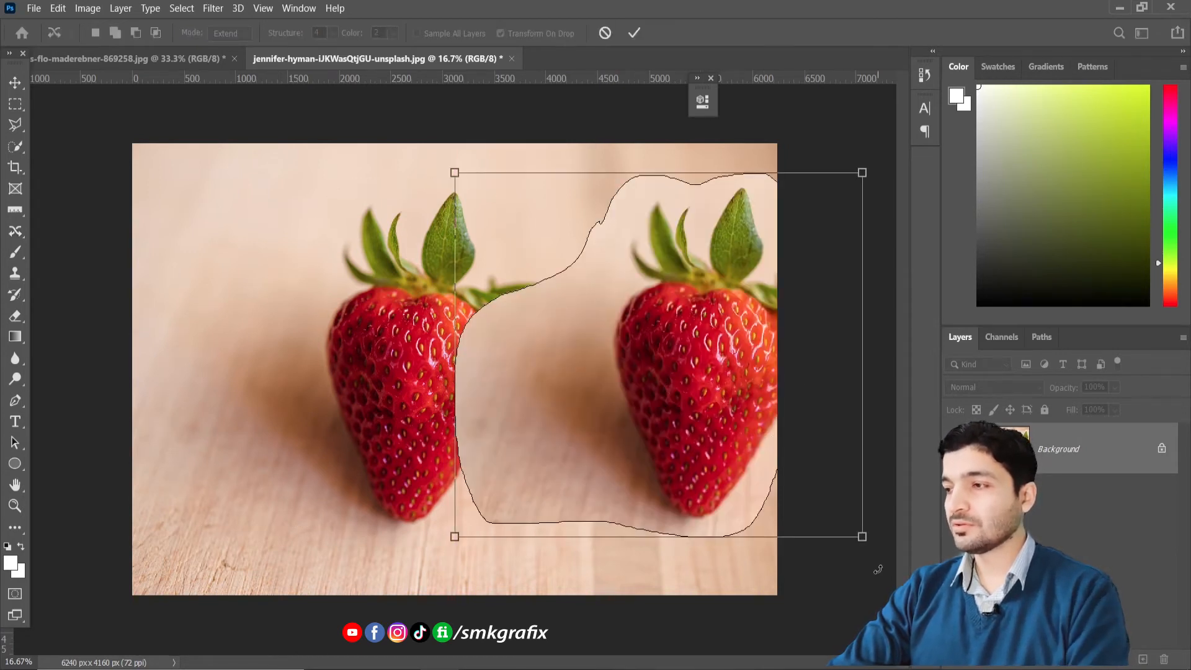
{"action": "left_click_drag", "start_coordinate": [878, 569], "coordinate": [903, 444]}
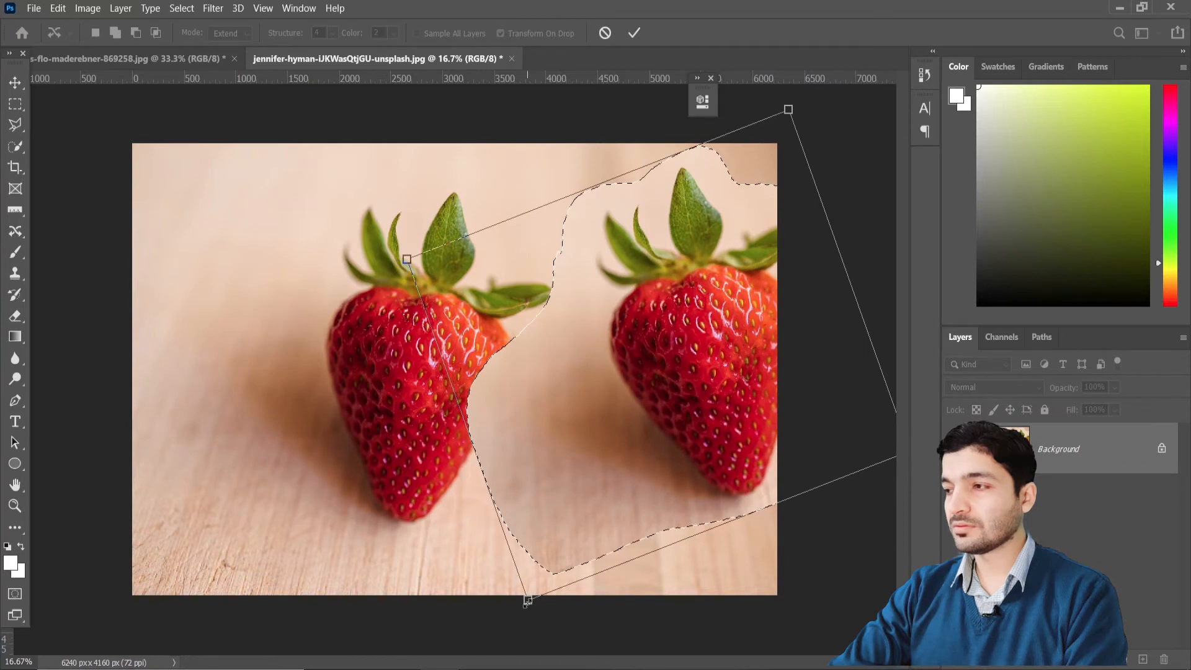
{"action": "left_click_drag", "start_coordinate": [527, 601], "coordinate": [663, 250]}
{"action": "left_click_drag", "start_coordinate": [761, 246], "coordinate": [735, 344]}
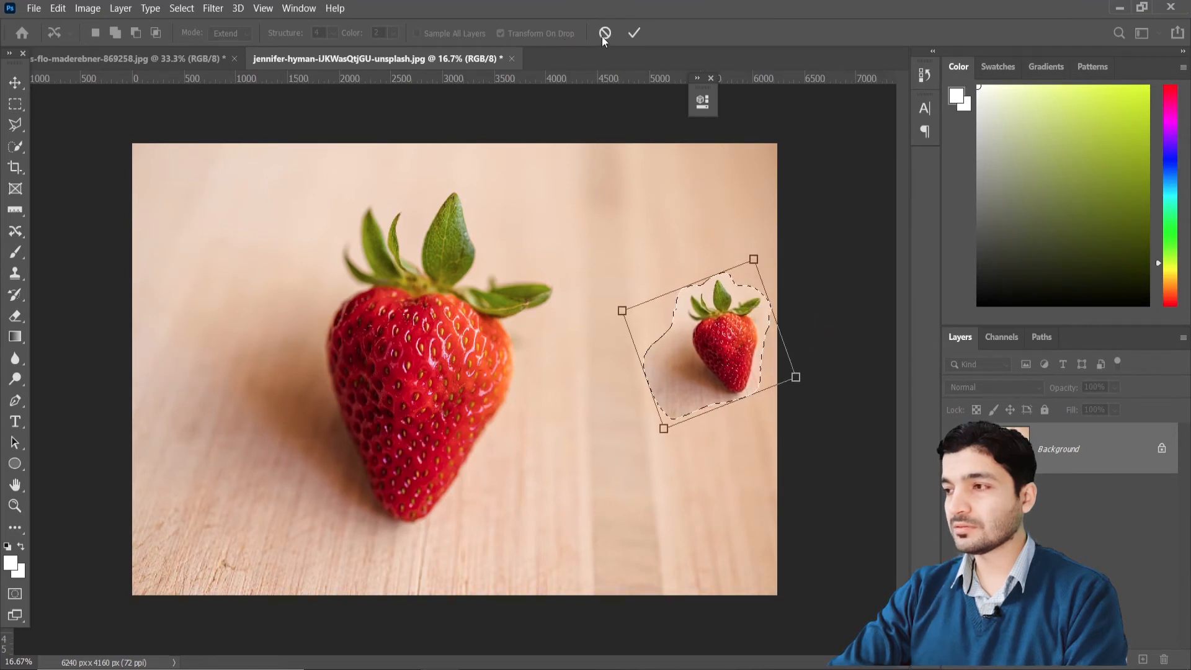
{"action": "key", "text": "Return"}
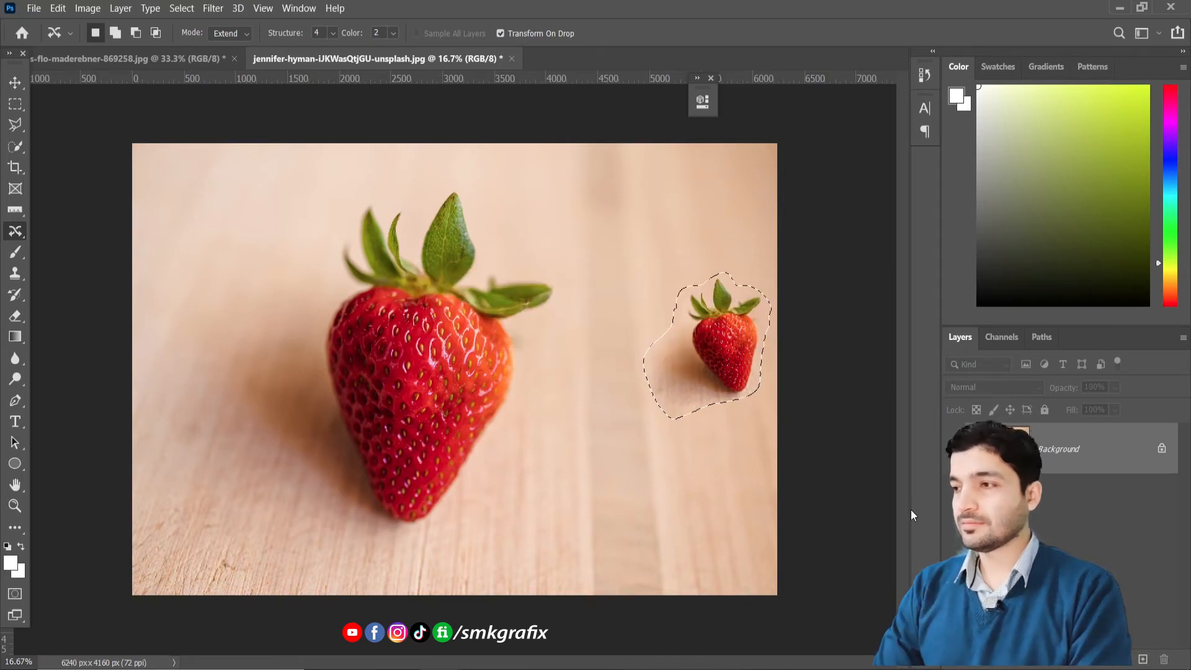
{"action": "key", "text": "ctrl+d"}
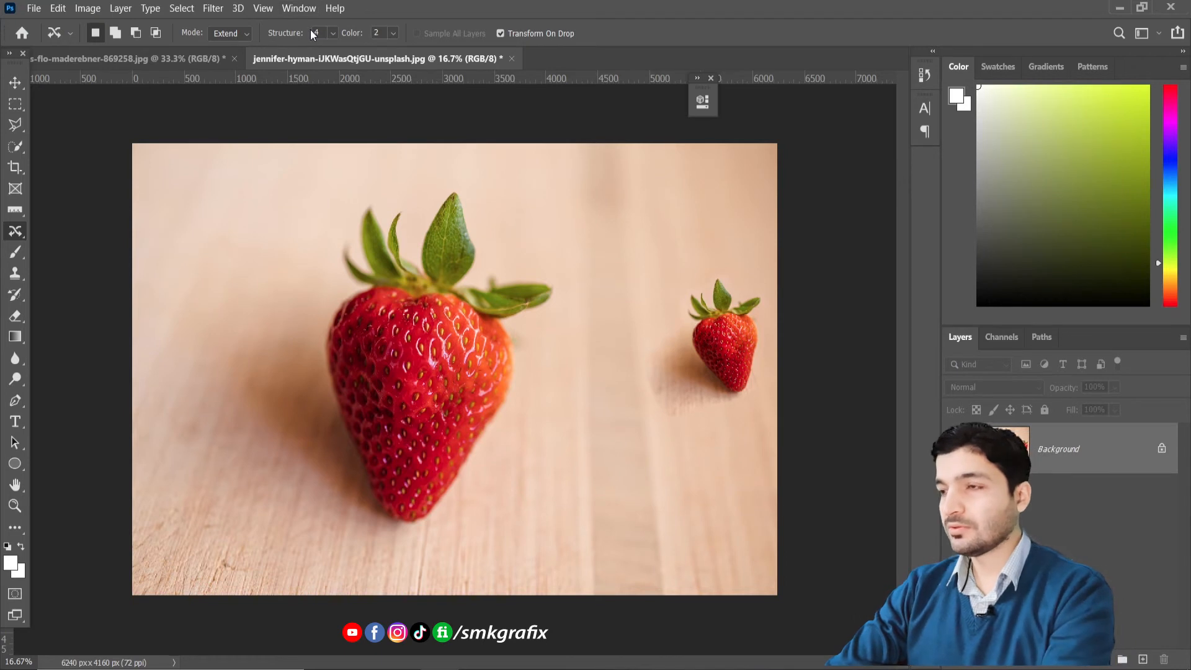
- Set Structure to 1 and Color to 10, and undo the last small strawberry copy to restore the outline around the original
{"action": "left_click", "coordinate": [333, 32]}
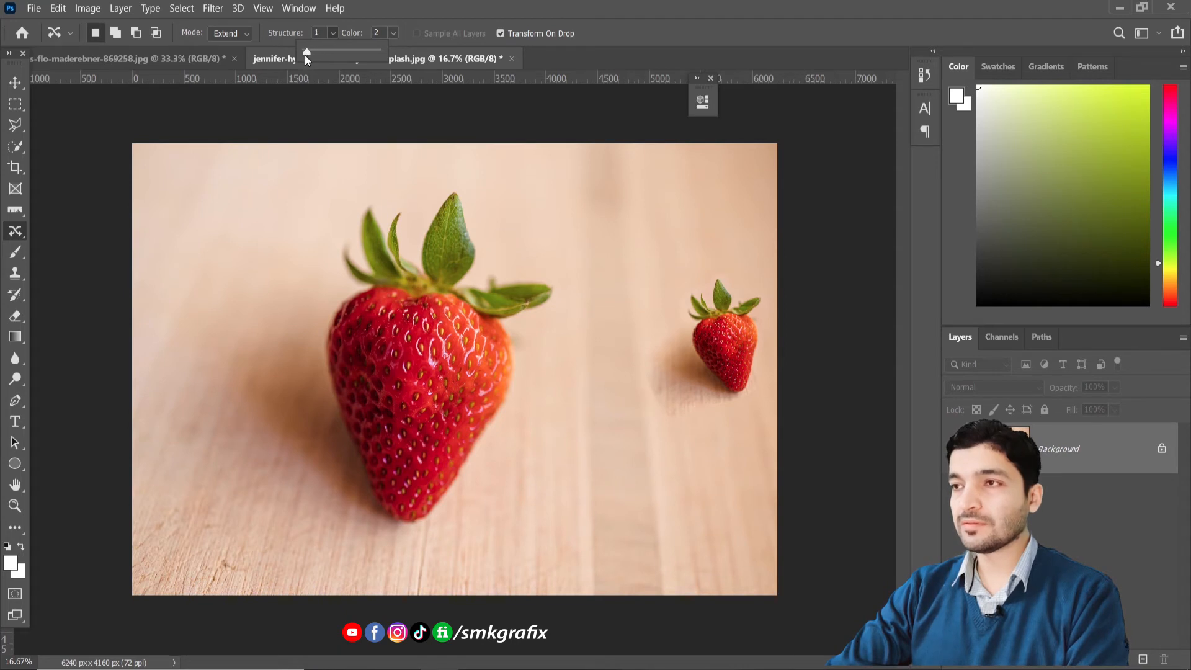
{"action": "left_click", "coordinate": [393, 33]}
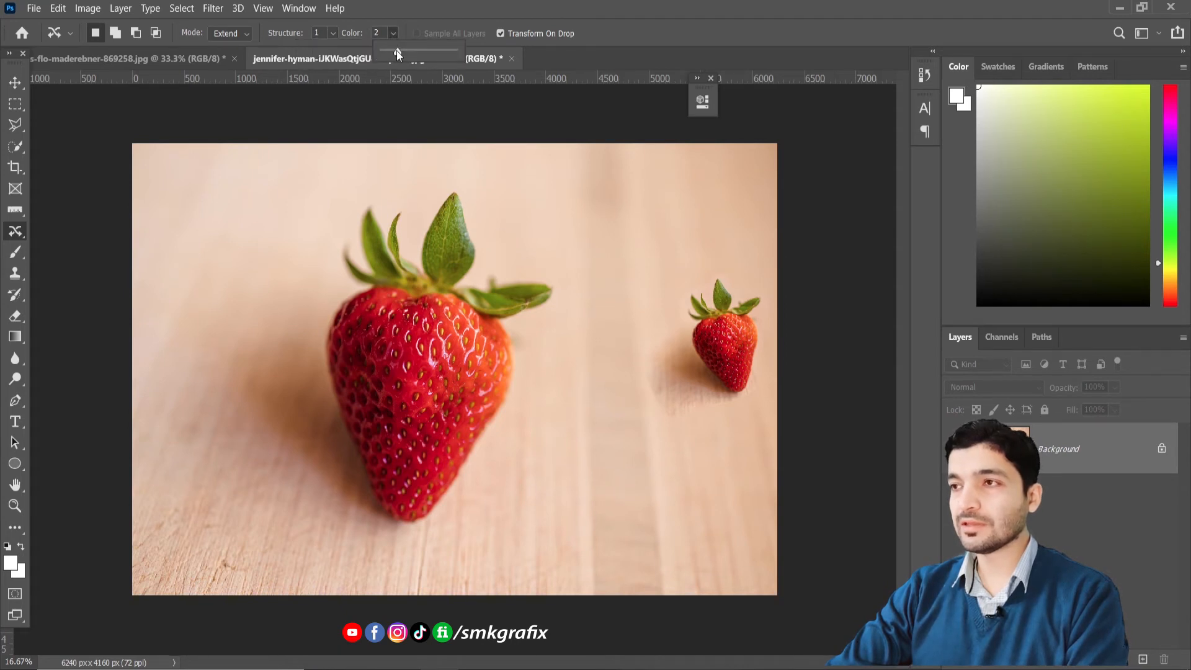
{"action": "left_click_drag", "start_coordinate": [398, 54], "coordinate": [426, 58]}
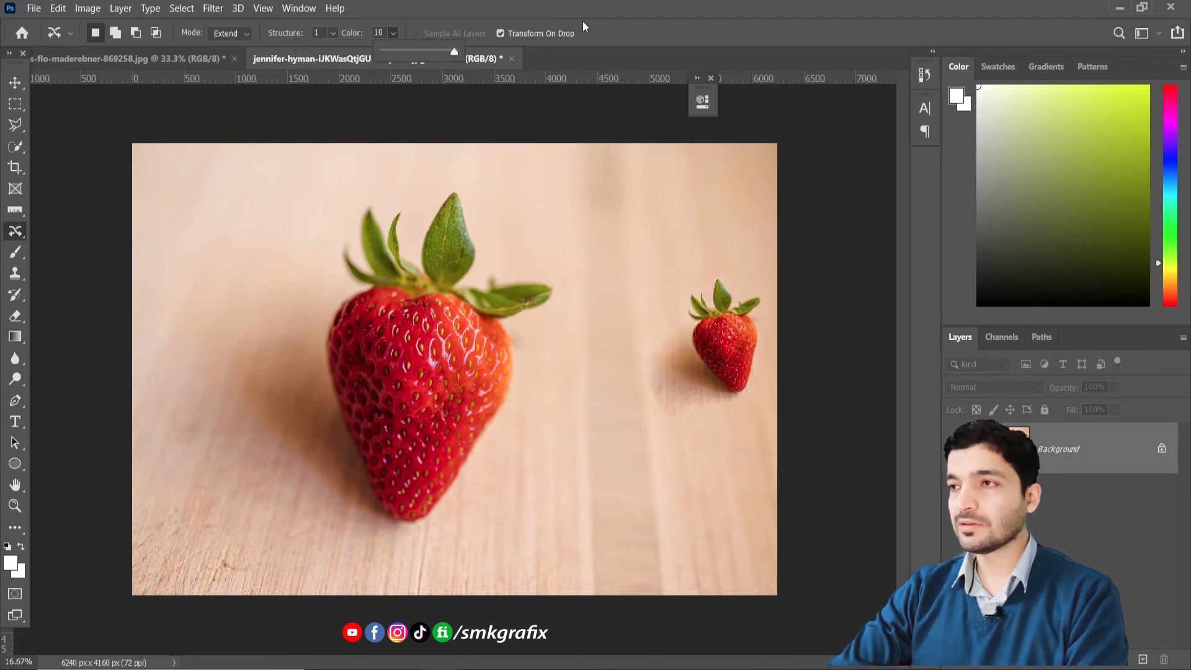
{"action": "left_click", "coordinate": [742, 352]}
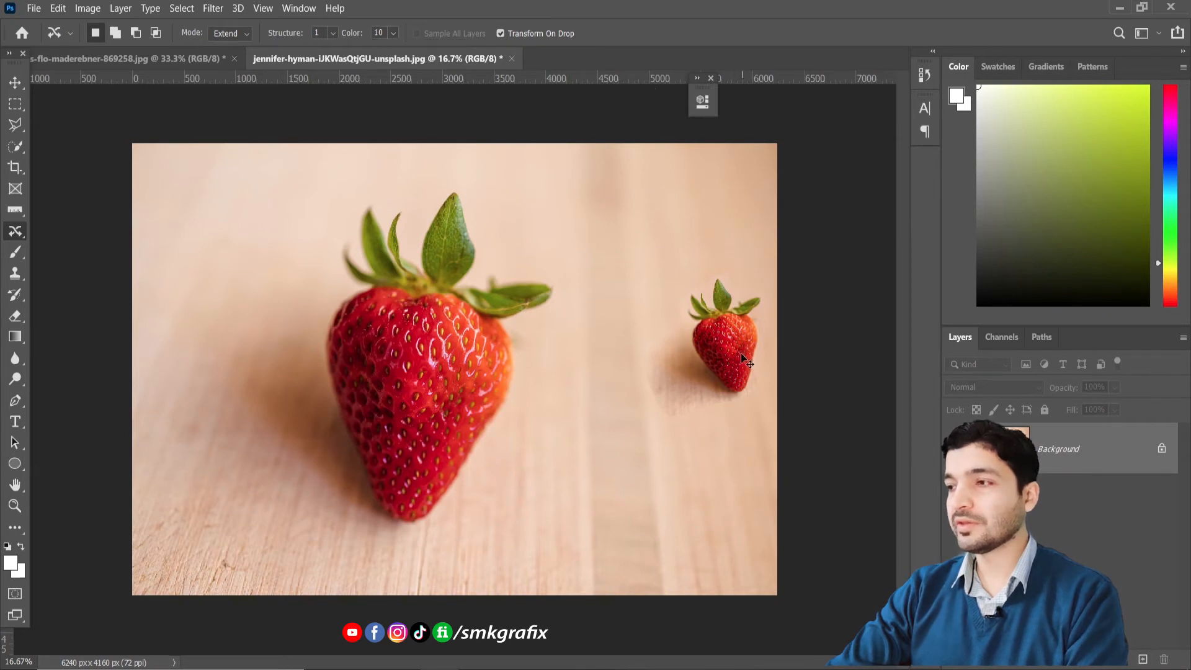
{"action": "key", "text": "ctrl+z"}
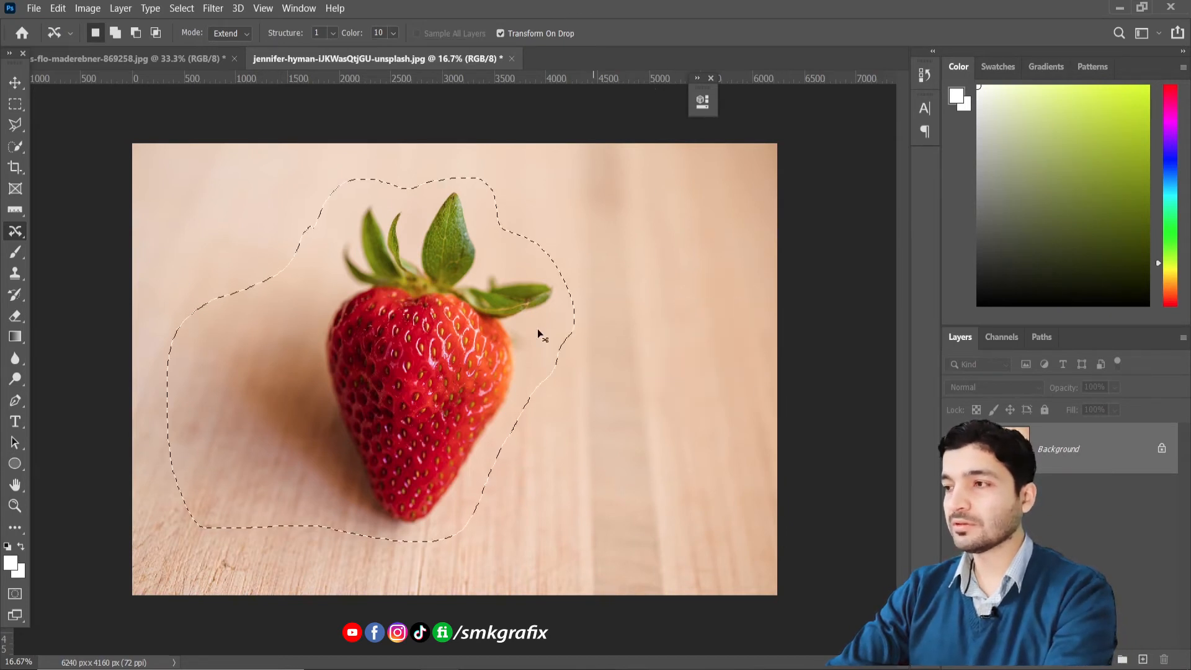
- Try a tilted, much smaller strawberry copy on the empty wood with Structure 1 and Color 10, and undo it
{"action": "left_click_drag", "start_coordinate": [451, 339], "coordinate": [682, 338]}
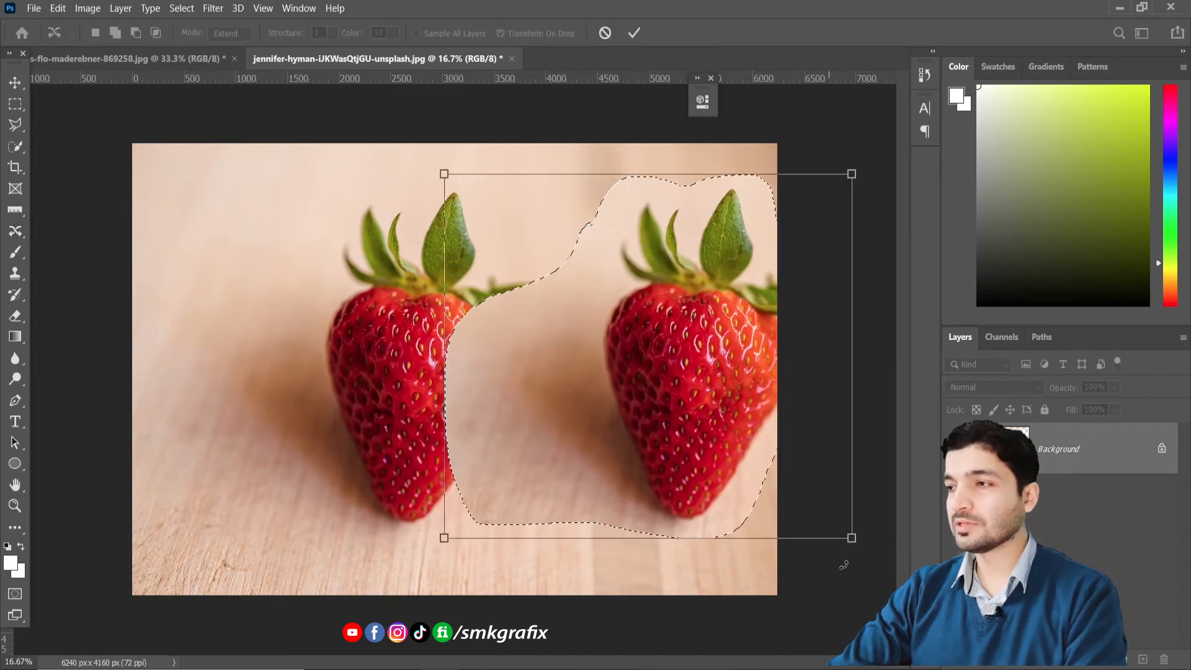
{"action": "left_click_drag", "start_coordinate": [862, 545], "coordinate": [894, 428]}
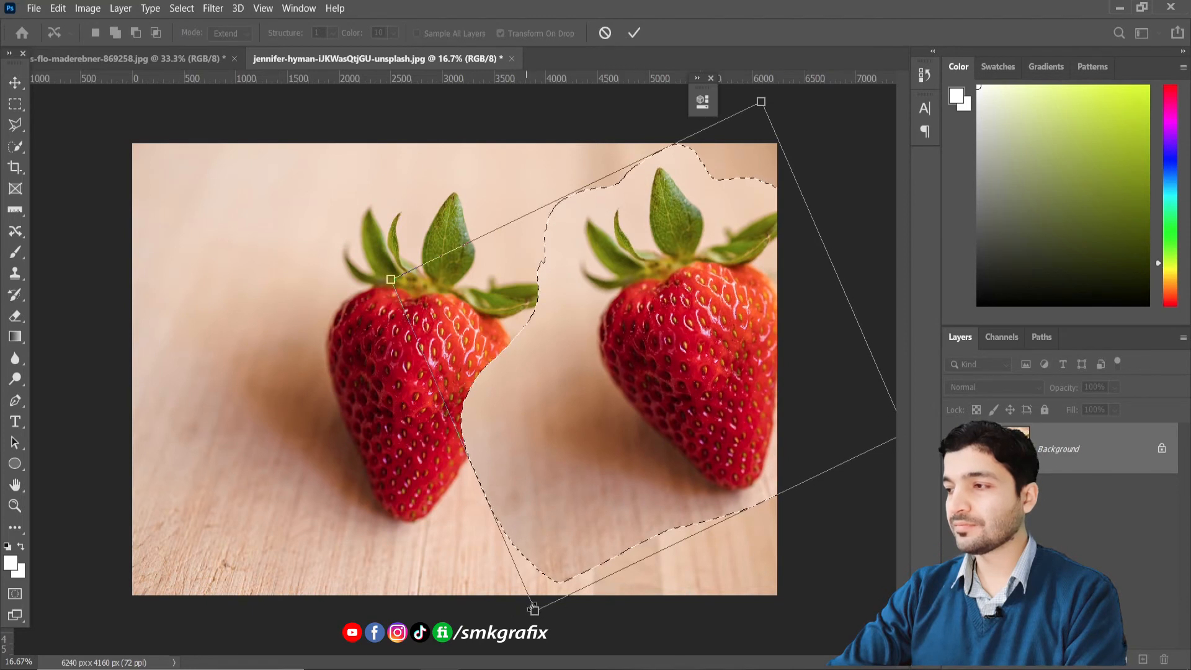
{"action": "left_click_drag", "start_coordinate": [535, 611], "coordinate": [655, 209]}
{"action": "left_click_drag", "start_coordinate": [716, 306], "coordinate": [705, 384]}
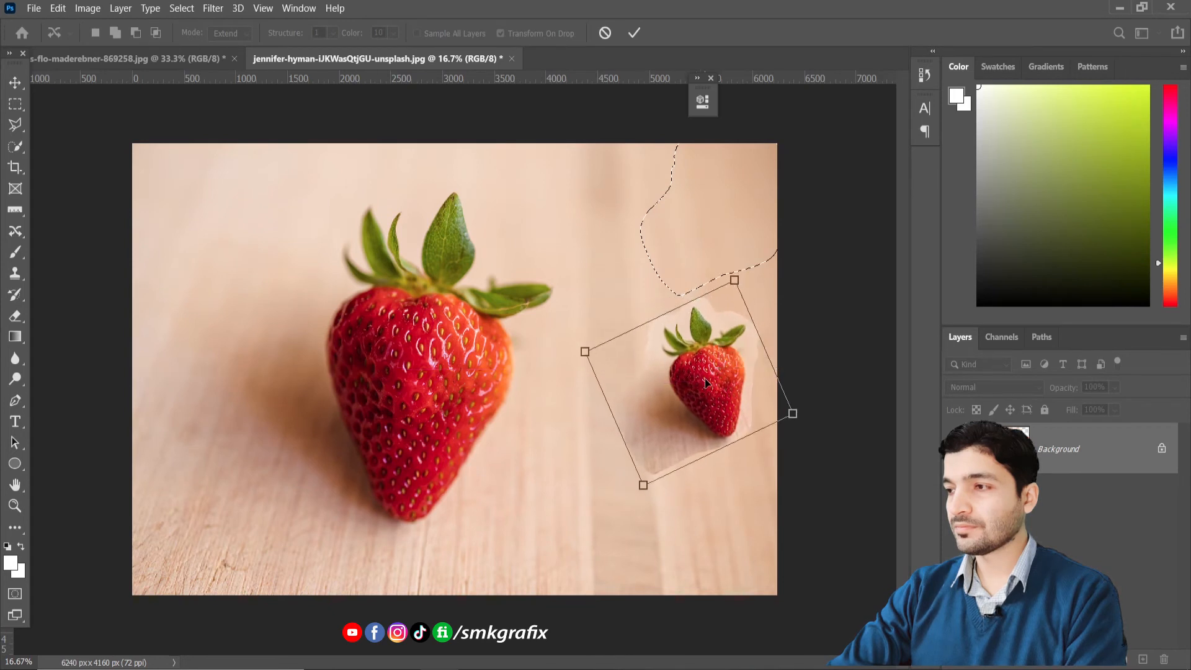
{"action": "left_click", "coordinate": [634, 33]}
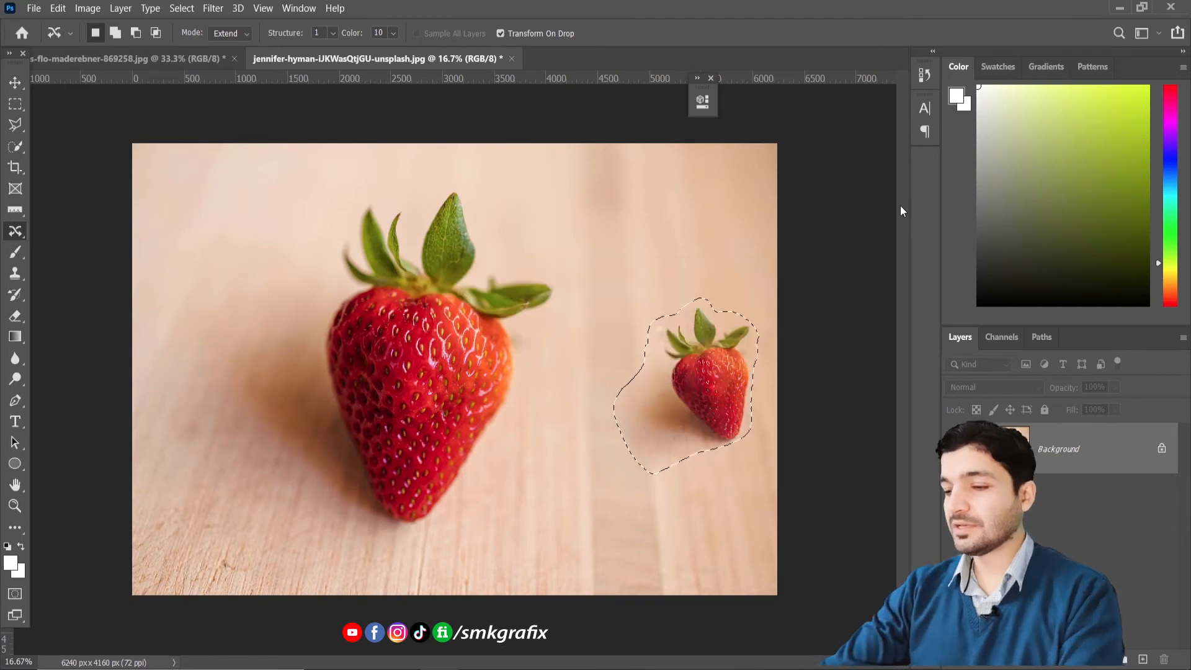
{"action": "key", "text": "ctrl+d"}
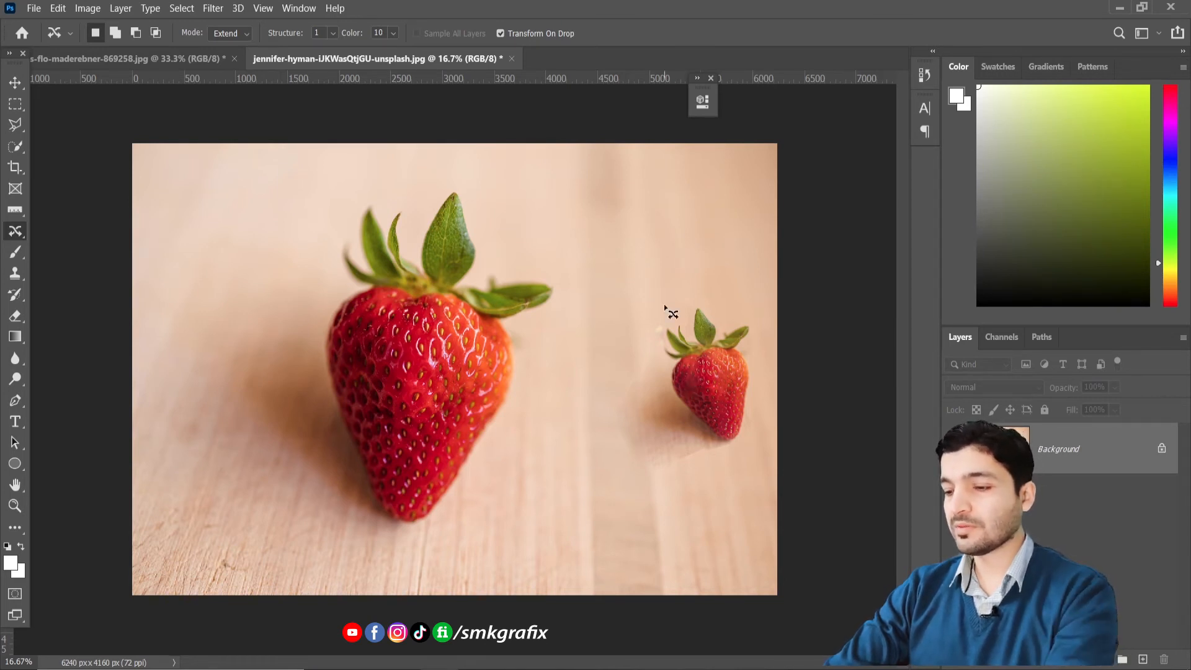
{"action": "key", "text": "ctrl+z"}
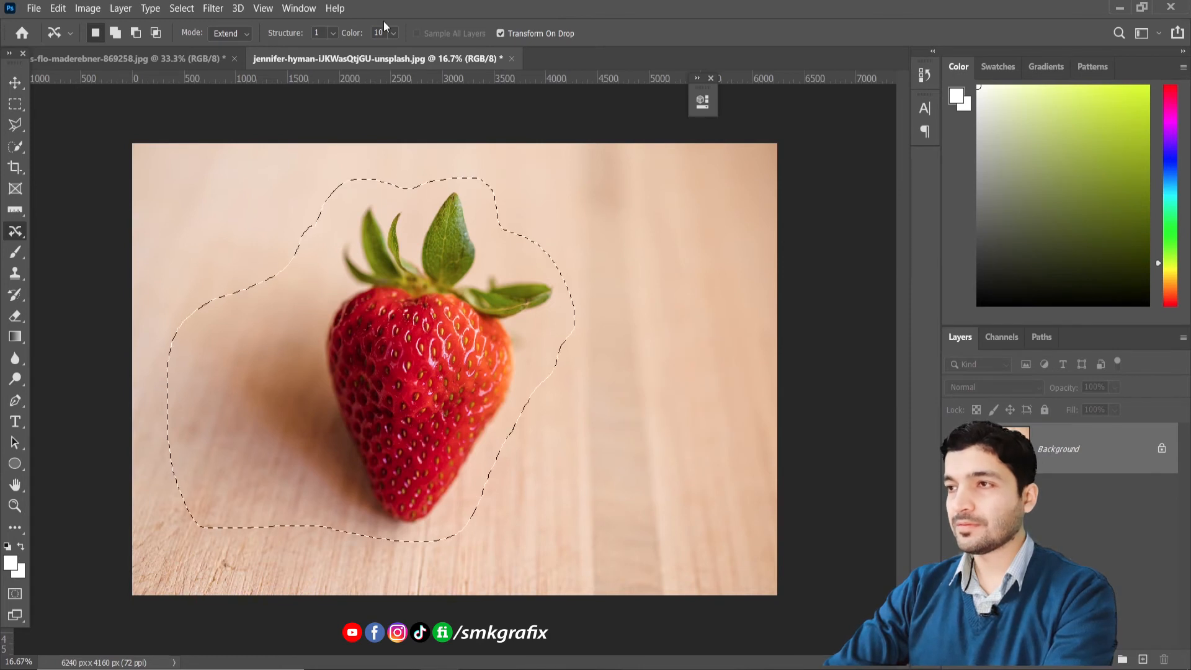
- Set Color to 7 and Structure to 3, and place a much smaller, untilted strawberry copy on the empty wood to the right
{"action": "mouse_move", "coordinate": [393, 33]}
{"action": "left_mouse_down"}
{"action": "mouse_move", "coordinate": [397, 55]}
{"action": "mouse_move", "coordinate": [384, 52]}
{"action": "left_mouse_up"}
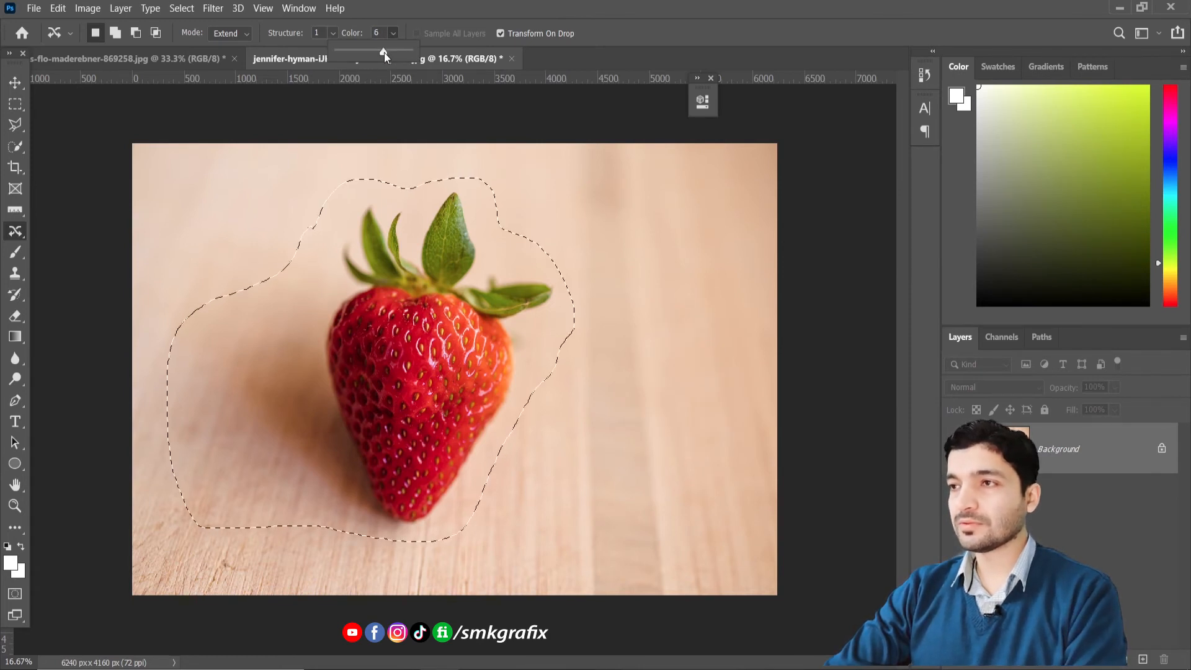
{"action": "left_click", "coordinate": [333, 33]}
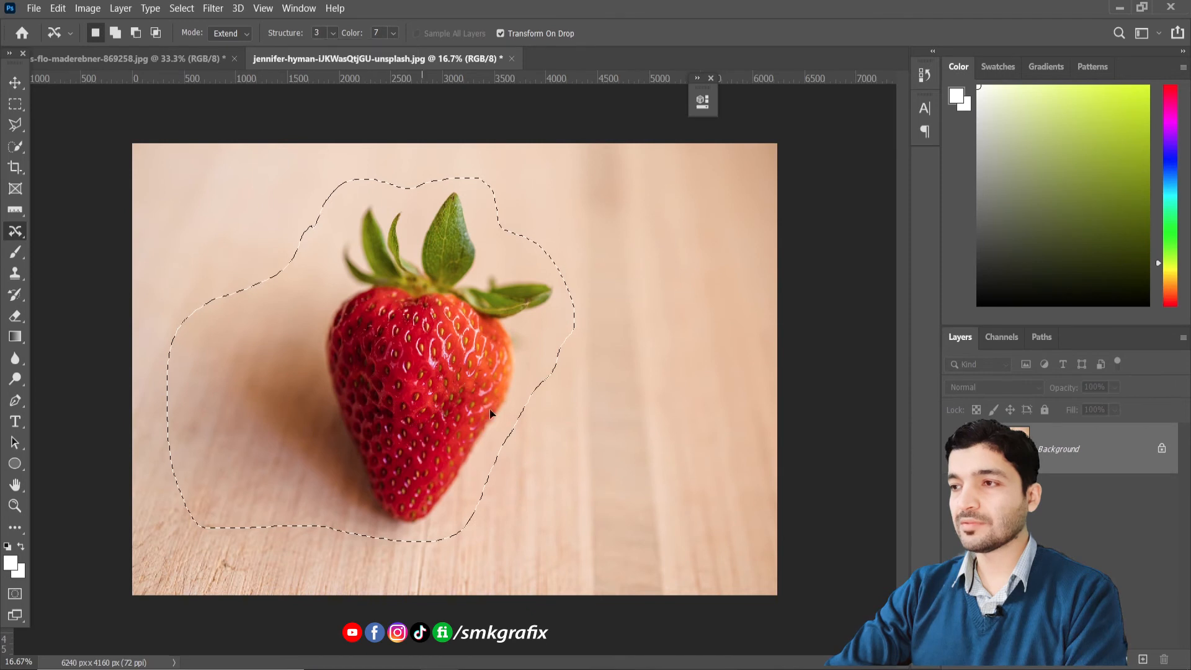
{"action": "left_click_drag", "start_coordinate": [427, 400], "coordinate": [666, 414]}
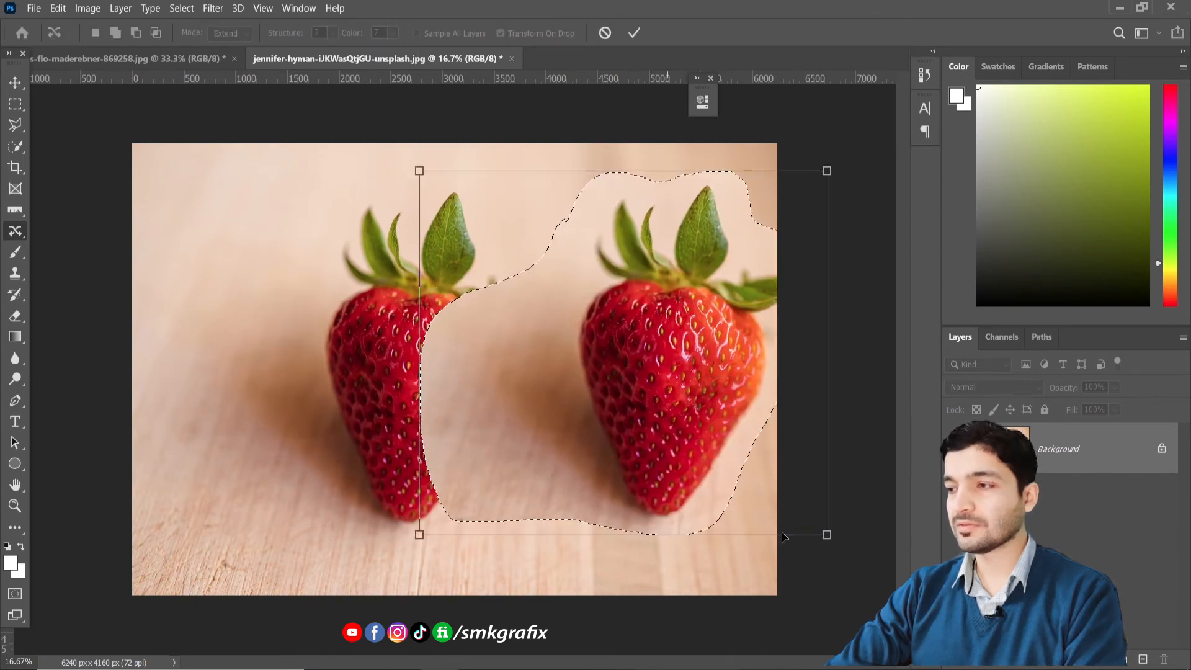
{"action": "left_click_drag", "start_coordinate": [827, 534], "coordinate": [517, 263]}
{"action": "left_click_drag", "start_coordinate": [476, 223], "coordinate": [709, 376]}
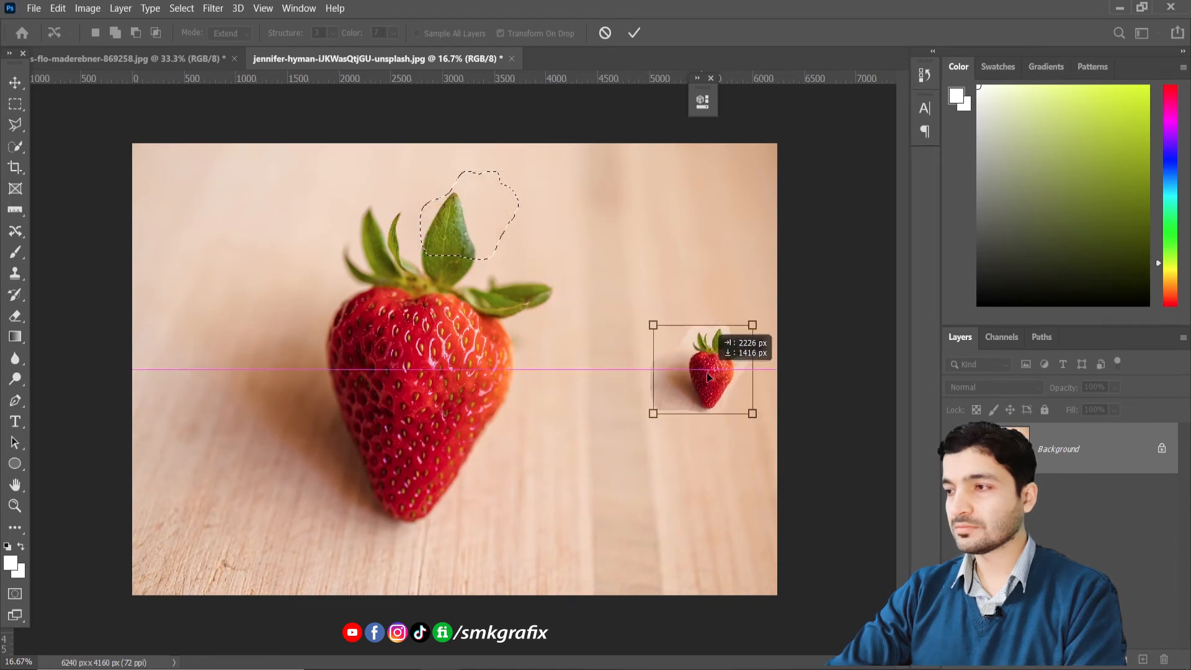
{"action": "left_click", "coordinate": [634, 32]}
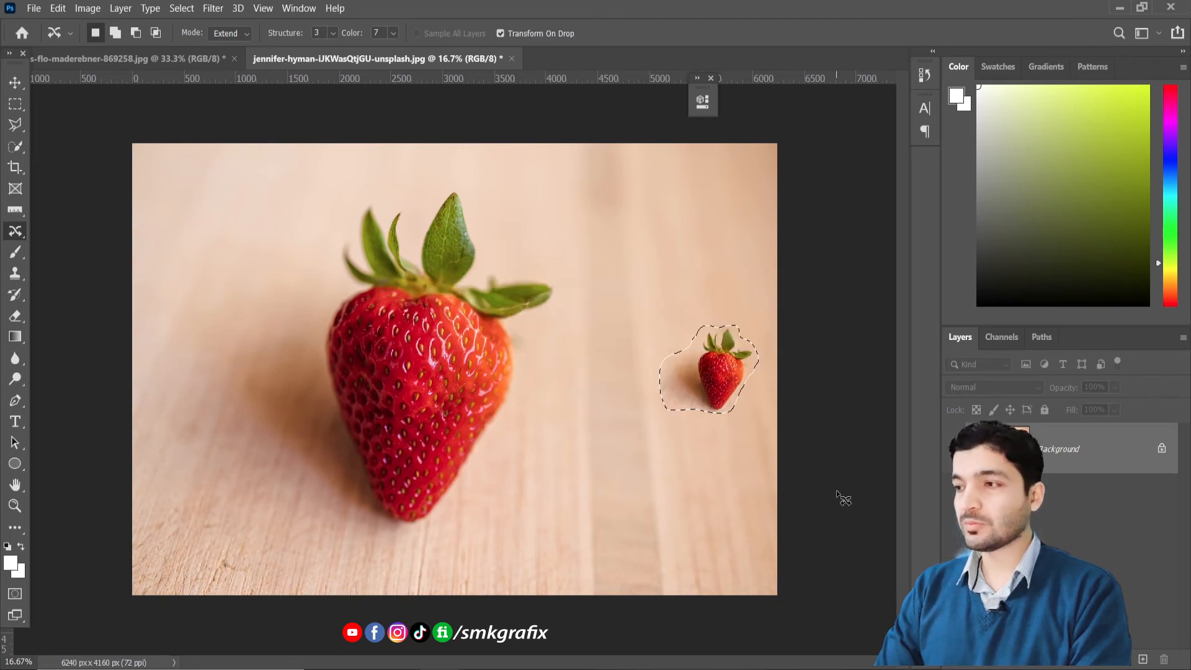
{"action": "key", "text": "ctrl+d"}
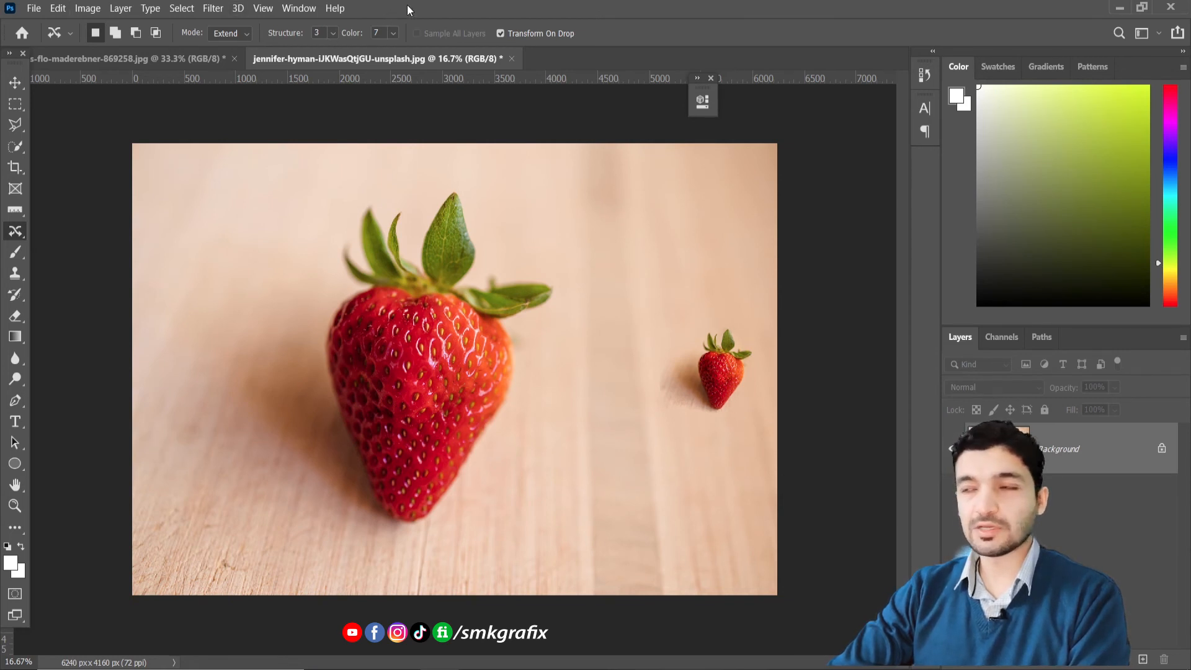
- Switch to File Explorer and open the portrait of the man with a cat from the v26 folder in Adobe Photoshop 2020
{"action": "left_click", "coordinate": [359, 669]}
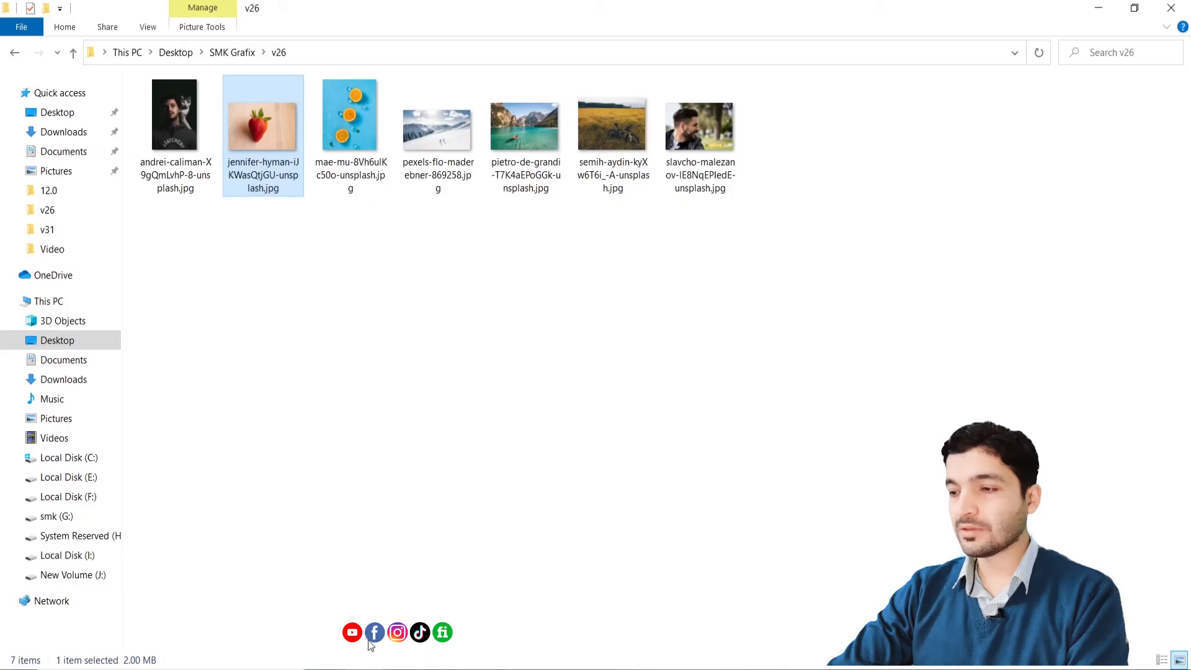
{"action": "left_click", "coordinate": [173, 139]}
{"action": "right_click", "coordinate": [173, 140]}
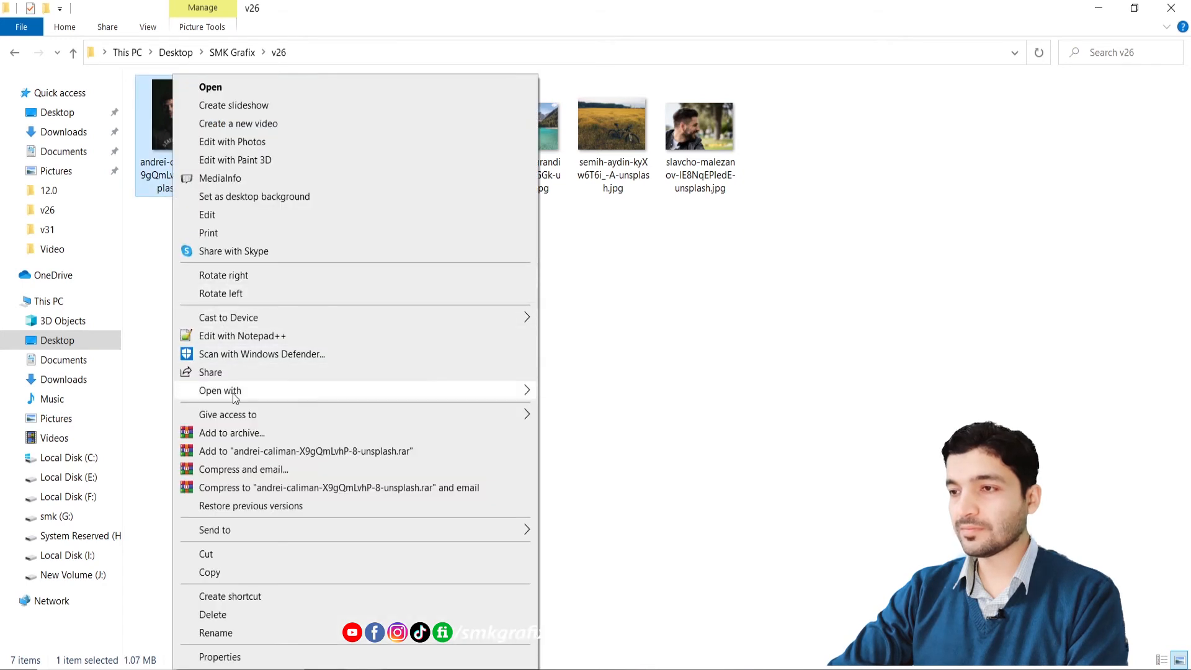
{"action": "mouse_move", "coordinate": [233, 393]}
{"action": "left_click", "coordinate": [596, 412]}
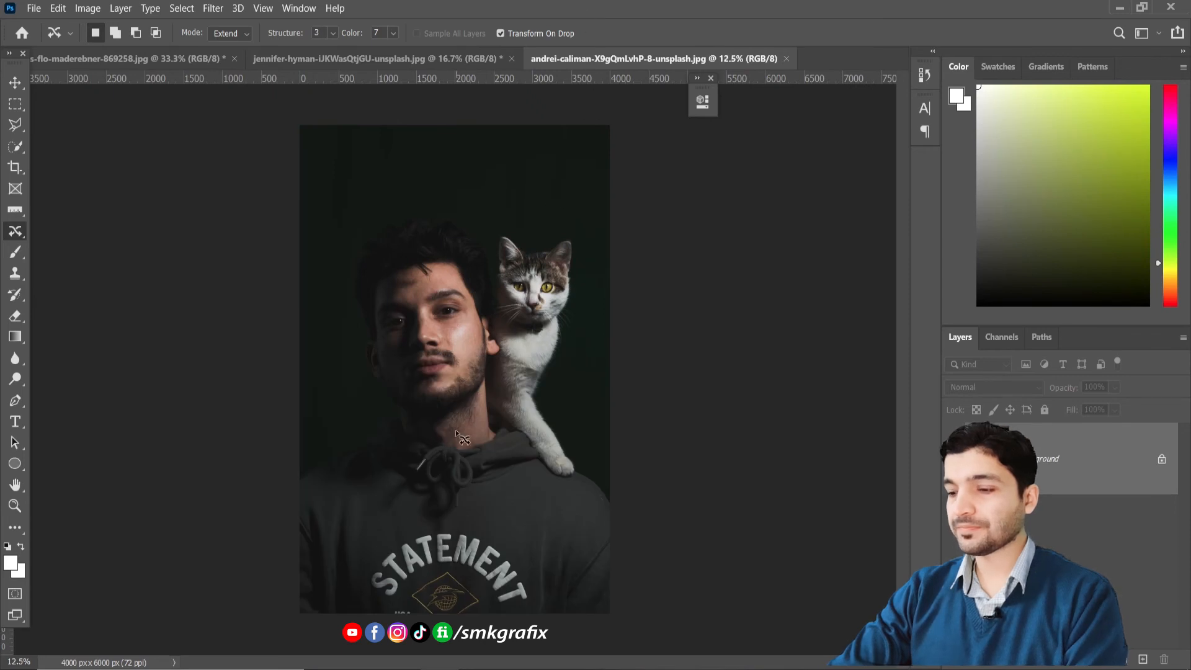
- Prepare to fill in the man's beard with the Content-Aware Move Tool, using Extend mode, Structure 4 and Color 6
{"action": "scroll", "coordinate": [481, 408], "scroll_direction": "up", "scroll_amount": 2}
{"action": "scroll", "coordinate": [494, 406], "scroll_direction": "up", "scroll_amount": 4}
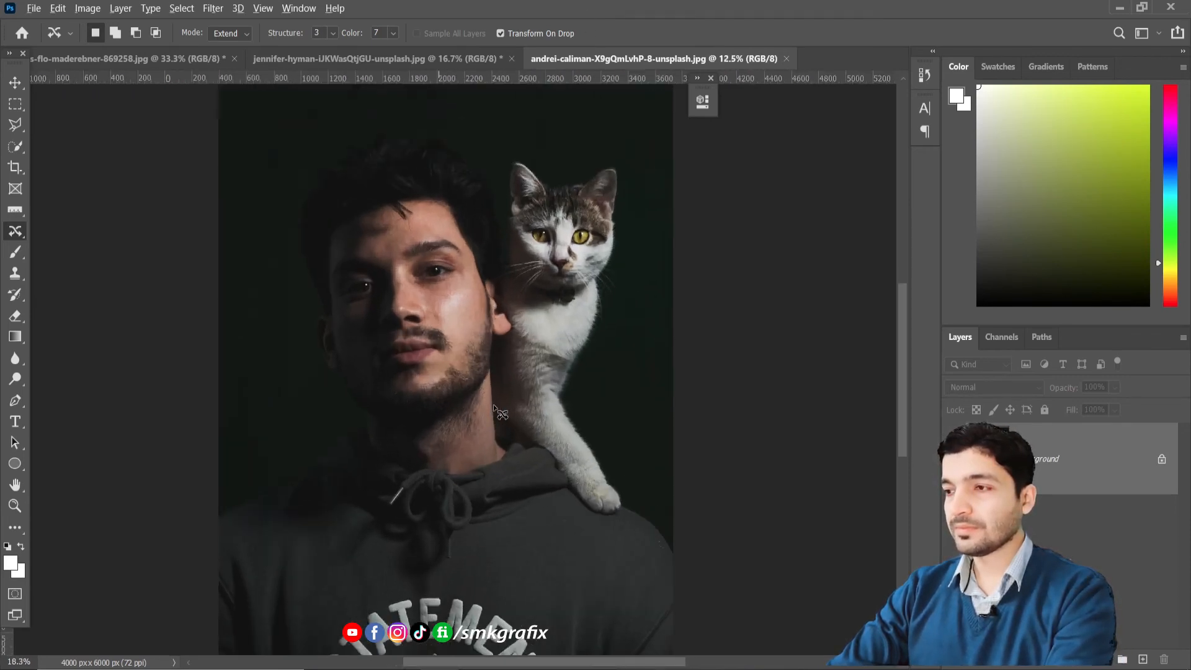
{"action": "scroll", "coordinate": [394, 378], "scroll_direction": "up", "scroll_amount": 4}
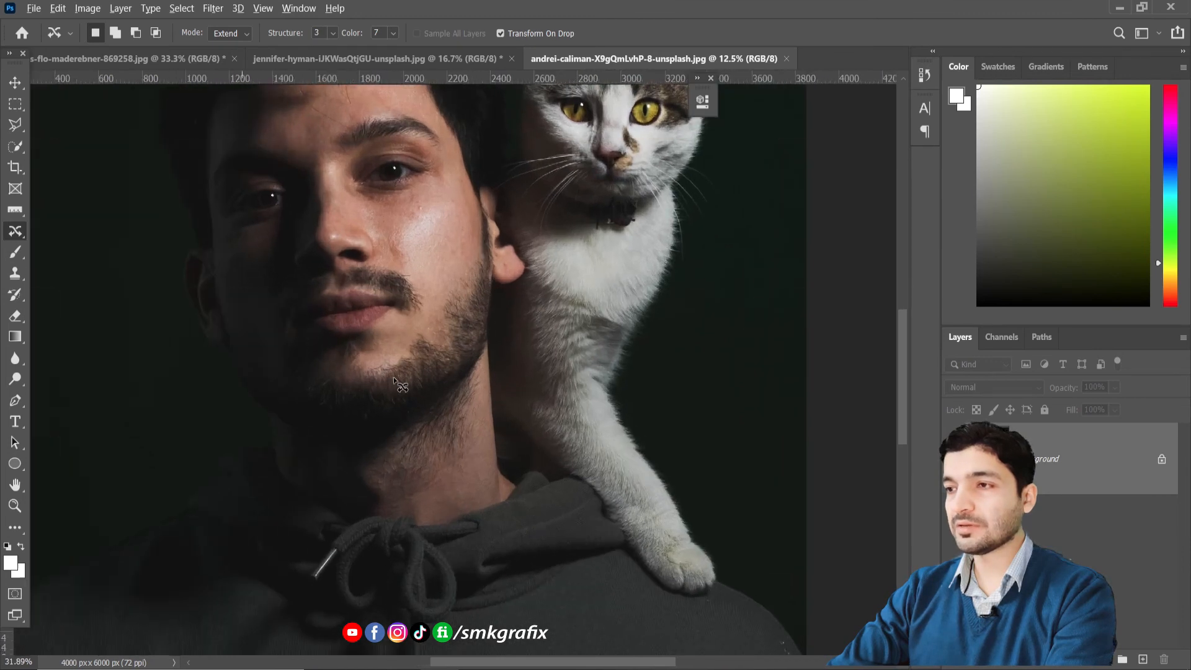
{"action": "scroll", "coordinate": [381, 379], "scroll_direction": "up", "scroll_amount": 2}
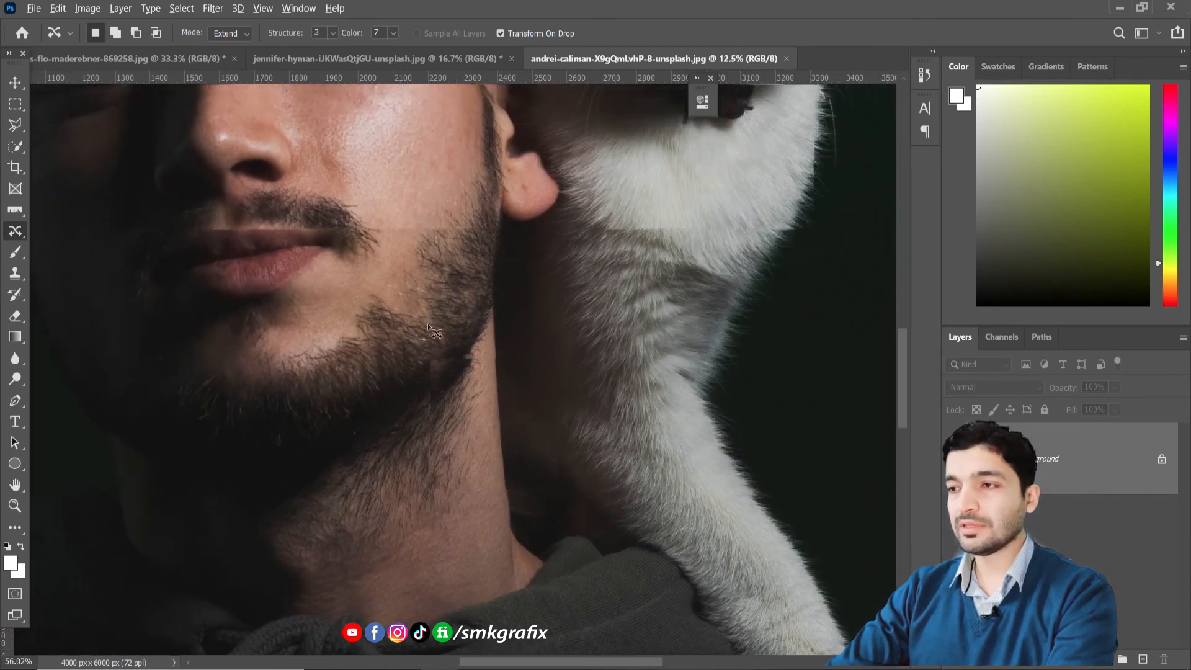
{"action": "scroll", "coordinate": [391, 314], "scroll_direction": "up", "scroll_amount": 3}
{"action": "scroll", "coordinate": [391, 353], "scroll_direction": "up", "scroll_amount": 1}
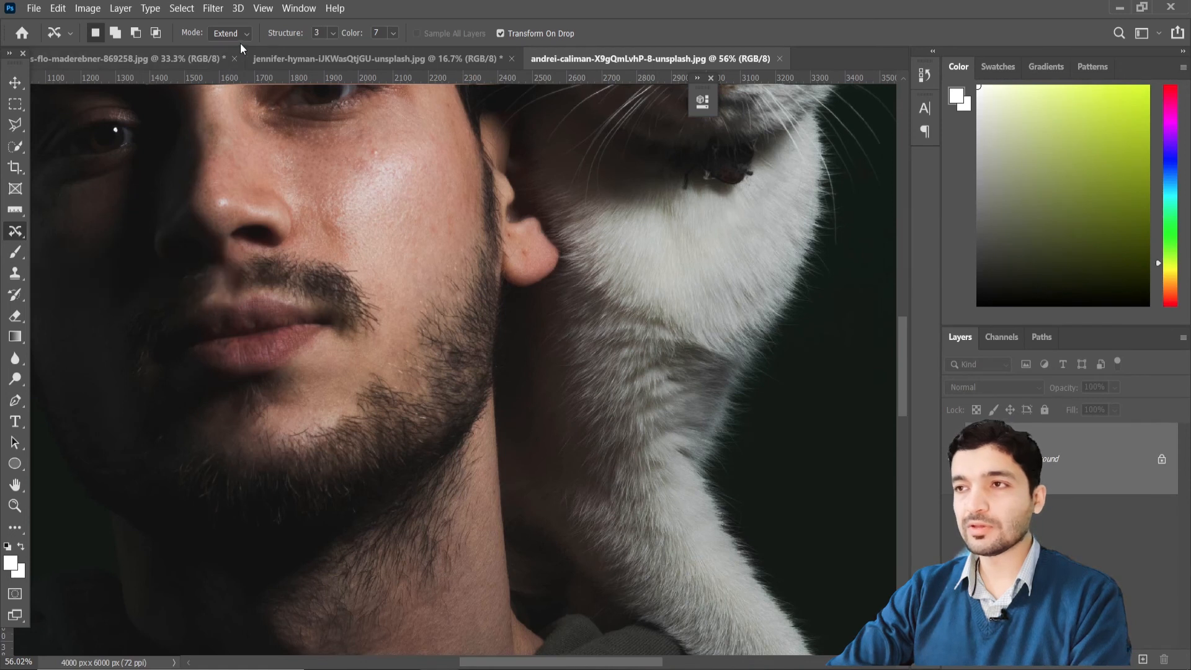
{"action": "left_click", "coordinate": [222, 60]}
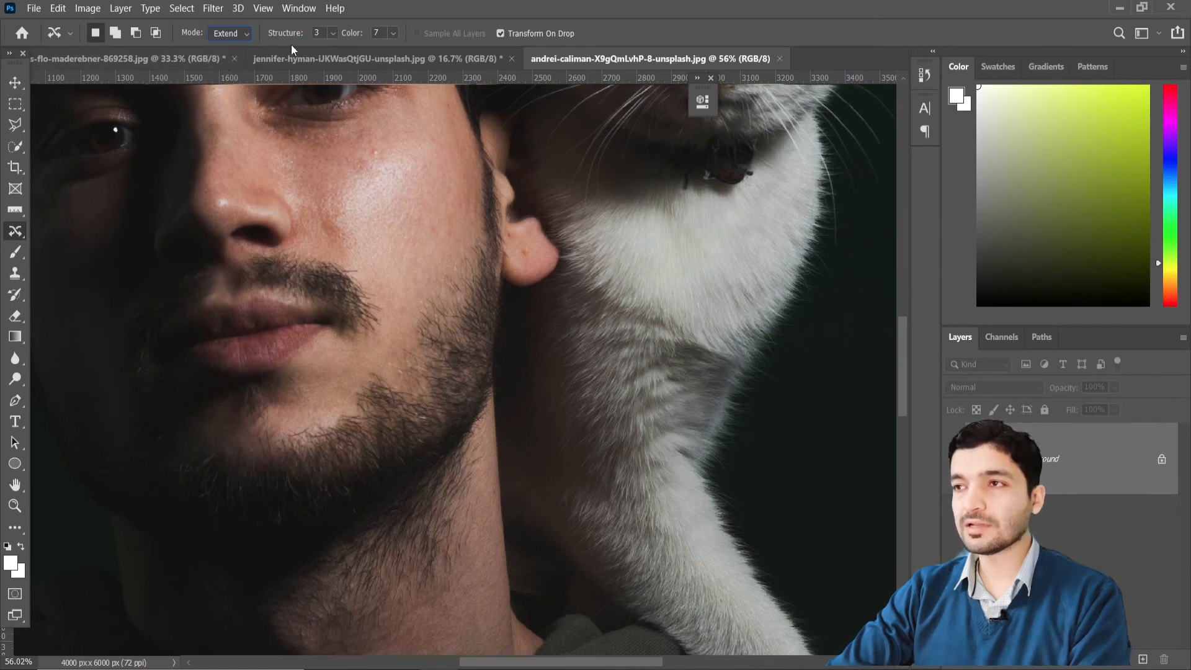
{"action": "left_click", "coordinate": [334, 33]}
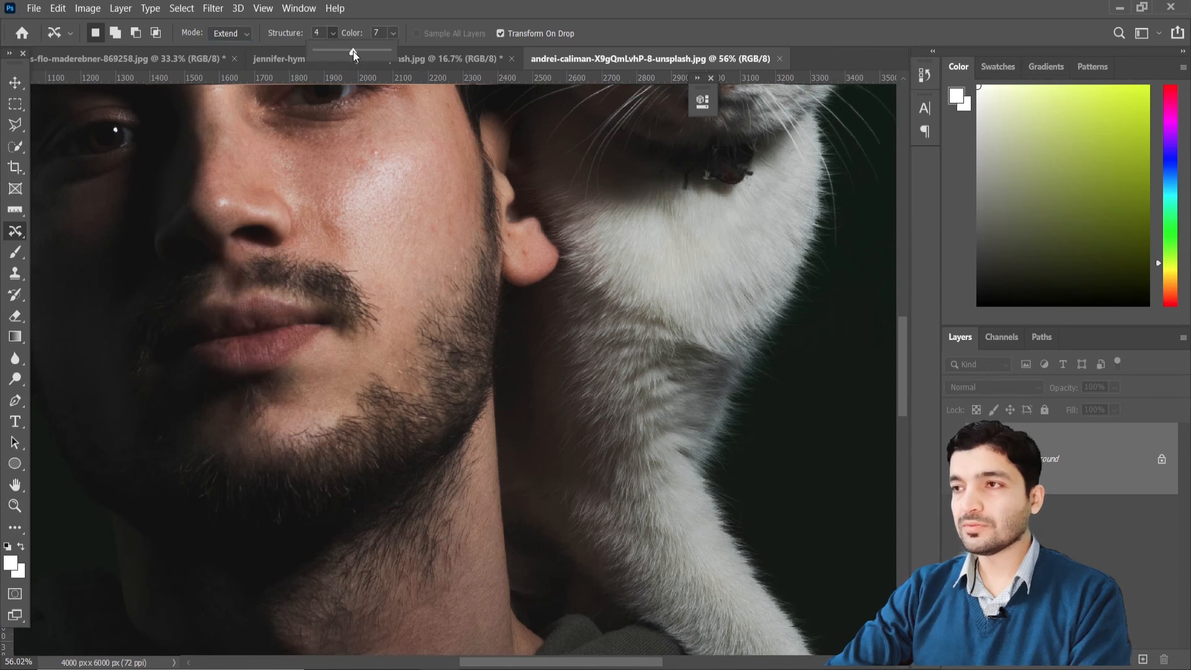
{"action": "left_click", "coordinate": [393, 32]}
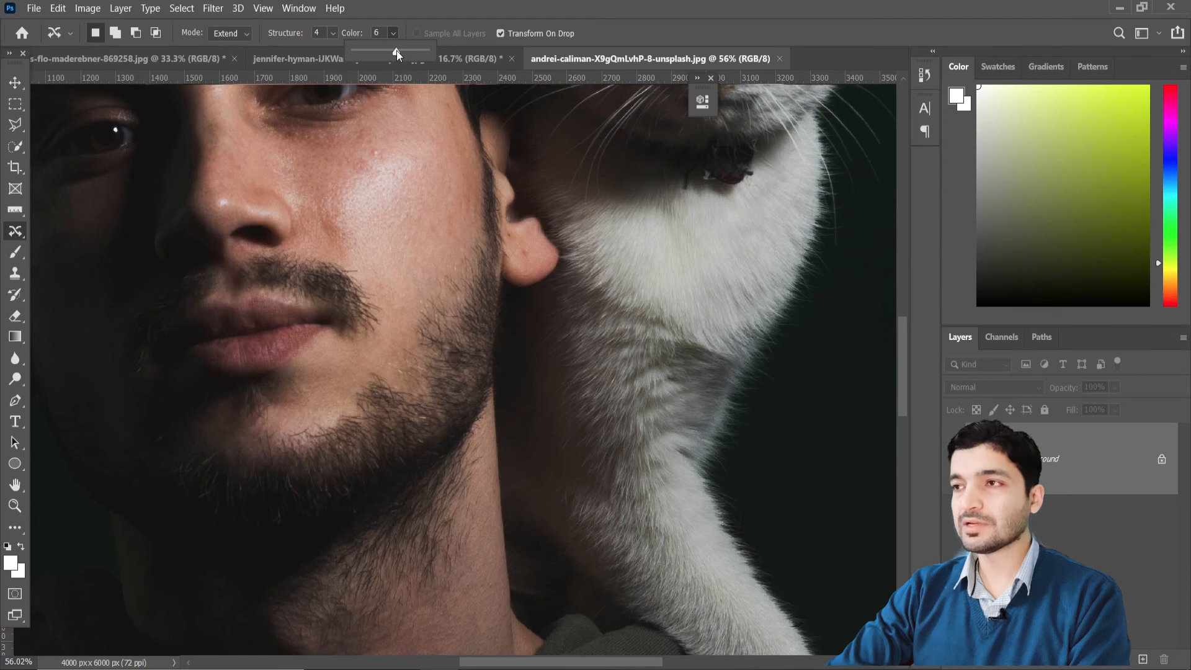
{"action": "left_click", "coordinate": [450, 18]}
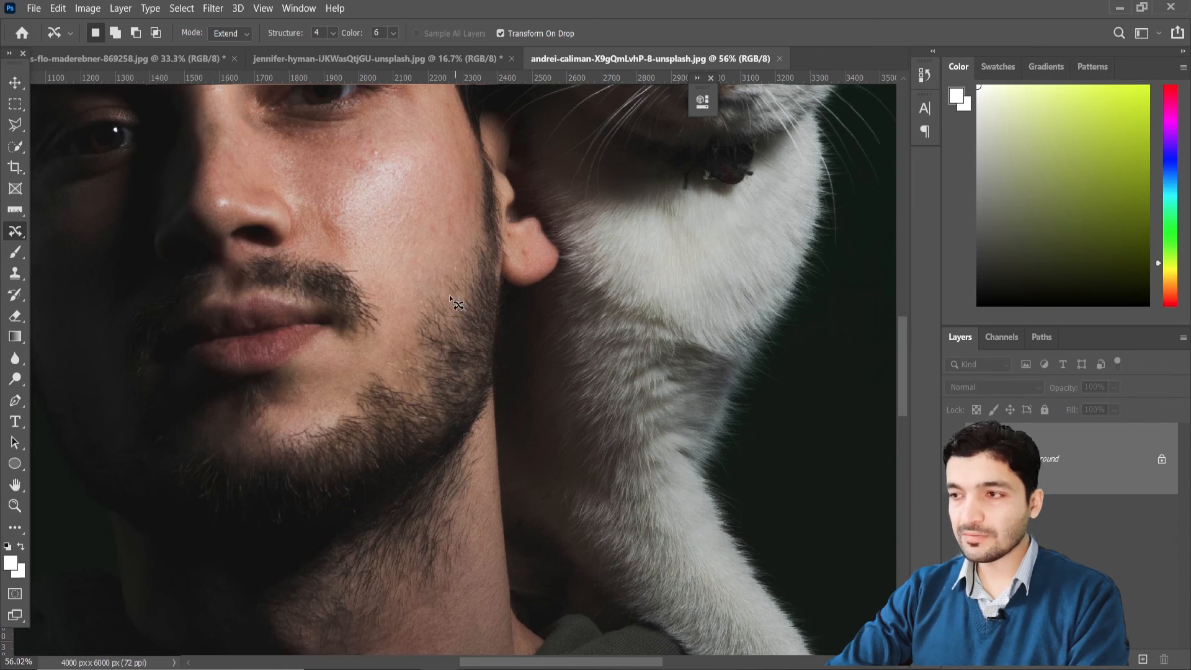
- Duplicate a small outlined patch of beard onto the sparse area along the man's jaw, and deselect it
{"action": "mouse_move", "coordinate": [463, 310]}
{"action": "left_mouse_down"}
{"action": "mouse_move", "coordinate": [435, 296]}
{"action": "mouse_move", "coordinate": [412, 317]}
{"action": "mouse_move", "coordinate": [417, 352]}
{"action": "mouse_move", "coordinate": [451, 384]}
{"action": "mouse_move", "coordinate": [465, 376]}
{"action": "mouse_move", "coordinate": [470, 324]}
{"action": "mouse_move", "coordinate": [464, 311]}
{"action": "mouse_move", "coordinate": [420, 377]}
{"action": "left_mouse_up"}
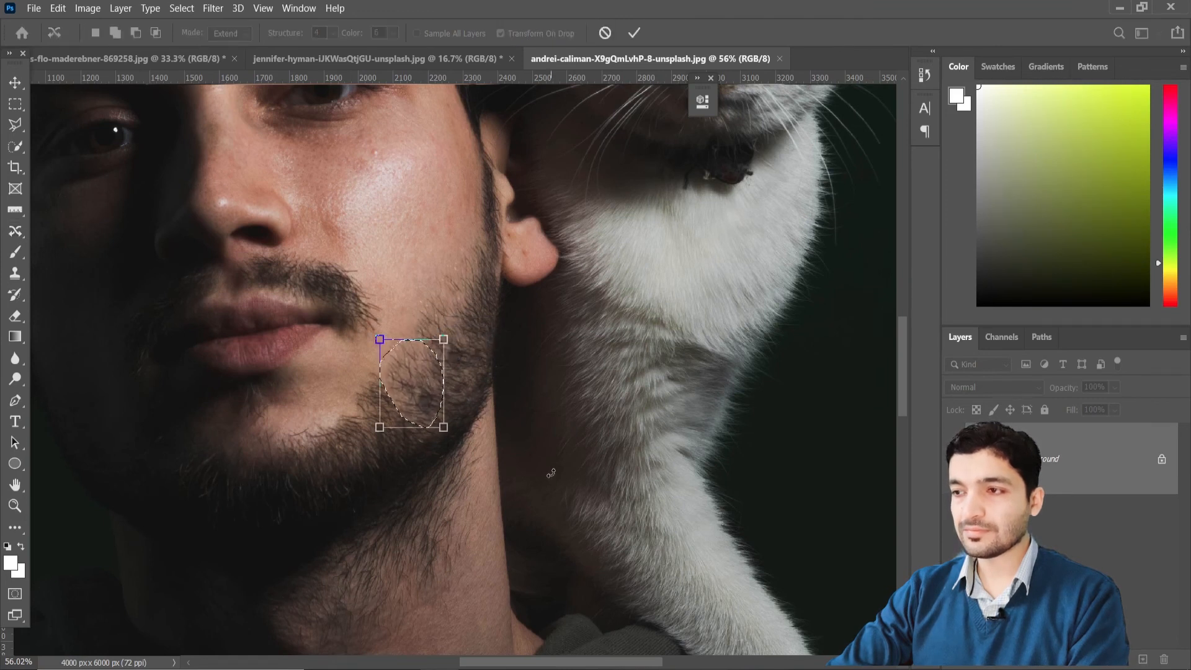
{"action": "left_click", "coordinate": [634, 35]}
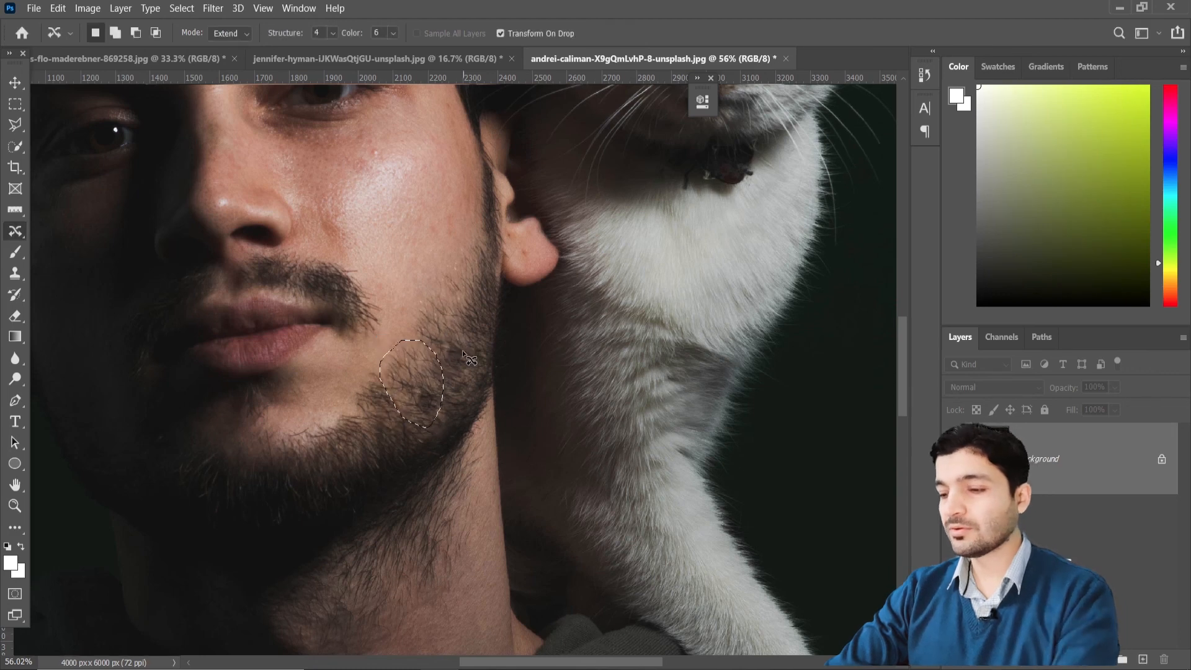
{"action": "key", "text": "ctrl+d"}
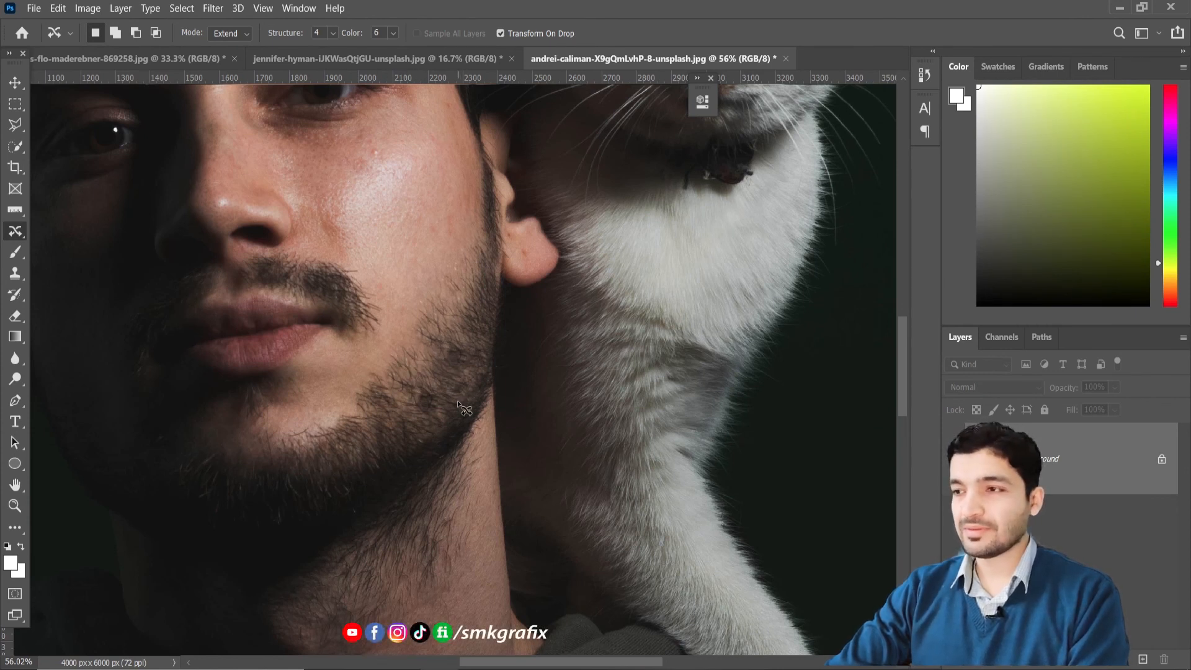
{"action": "scroll", "coordinate": [437, 415], "scroll_direction": "down", "scroll_amount": 1}
{"action": "scroll", "coordinate": [436, 416], "scroll_direction": "down", "scroll_amount": 3}
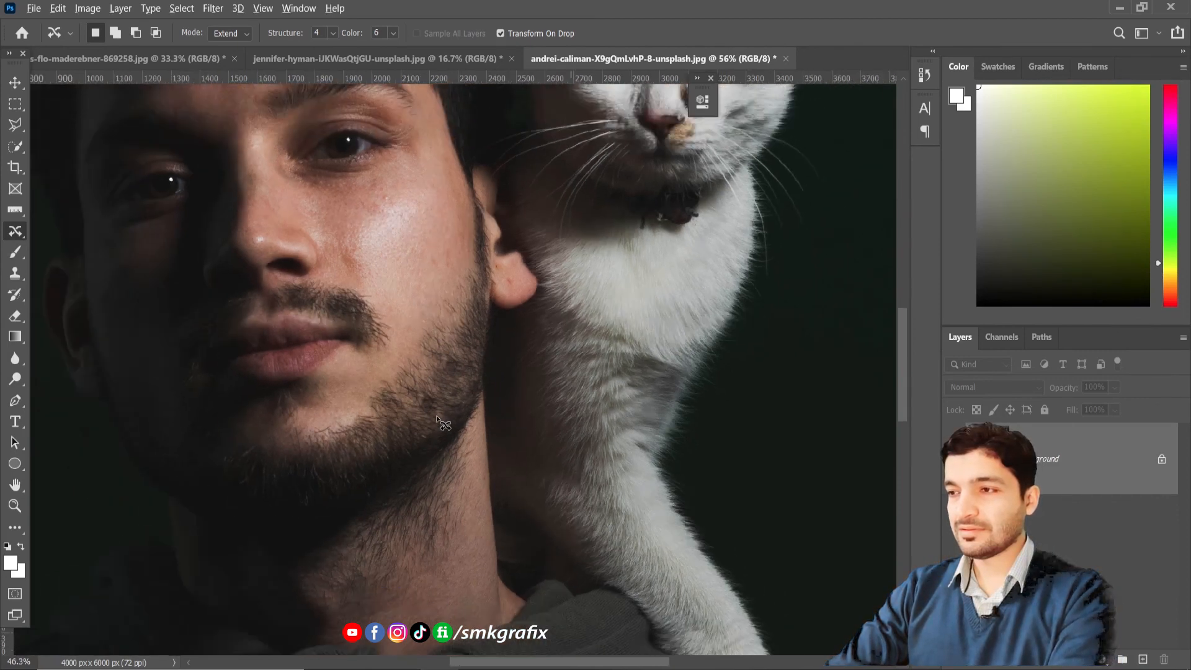